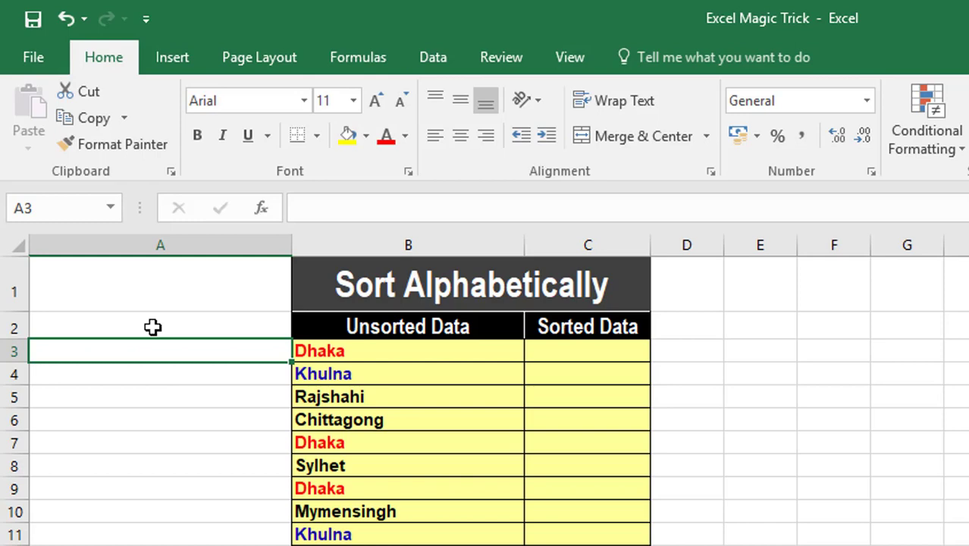
- Begin A3's formula as =COUNTIF($B$3:$B$20, using an absolute range for the city list
type("=co")
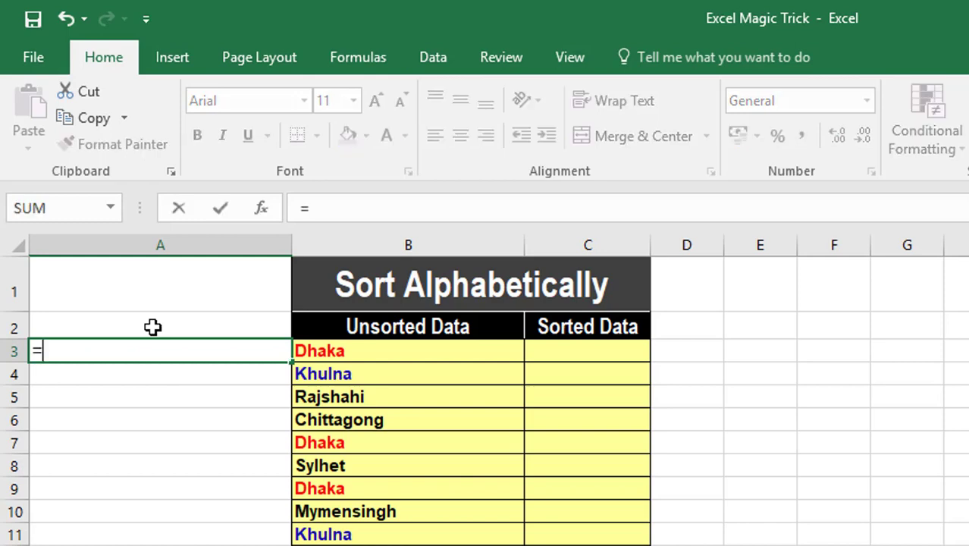
type("unt")
key("Tab")
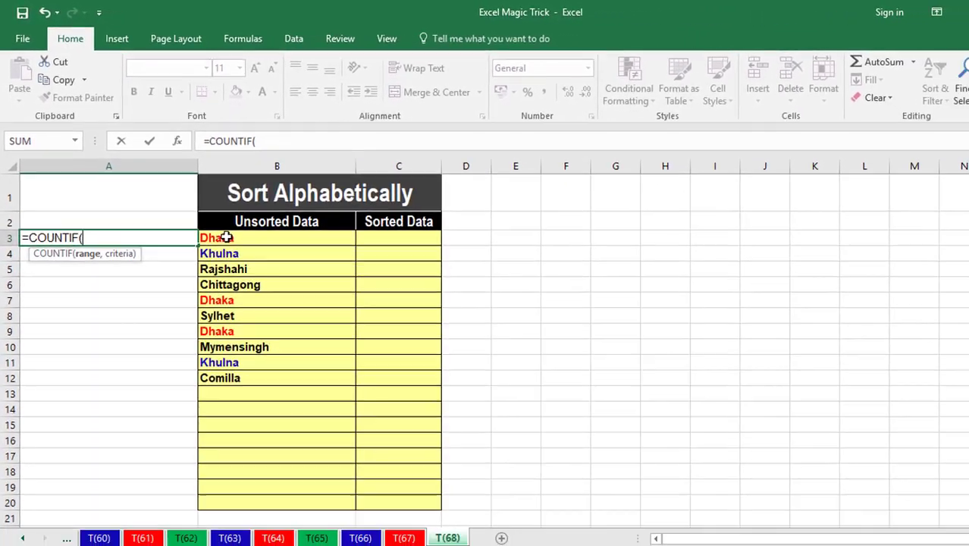
left_click_drag(226, 237, 226, 476)
key("F4")
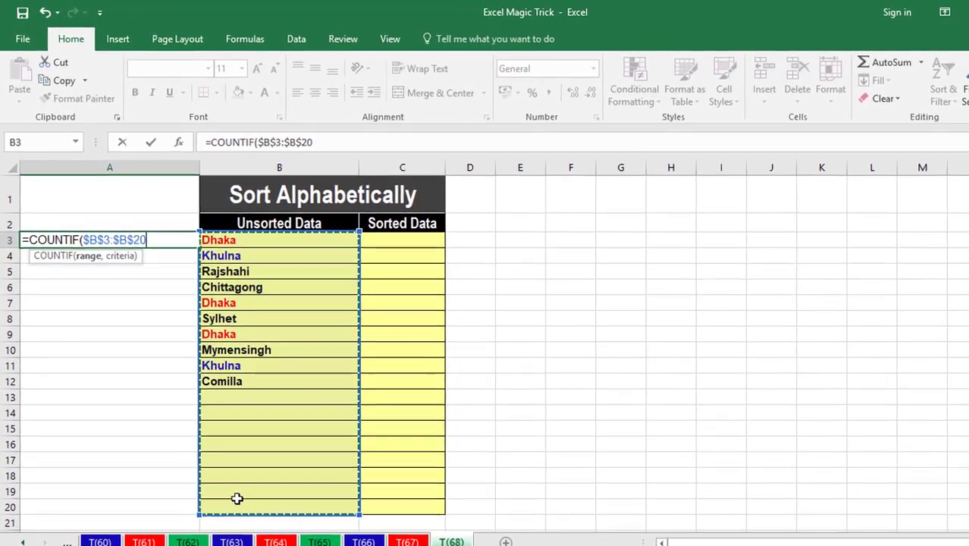
type(",")
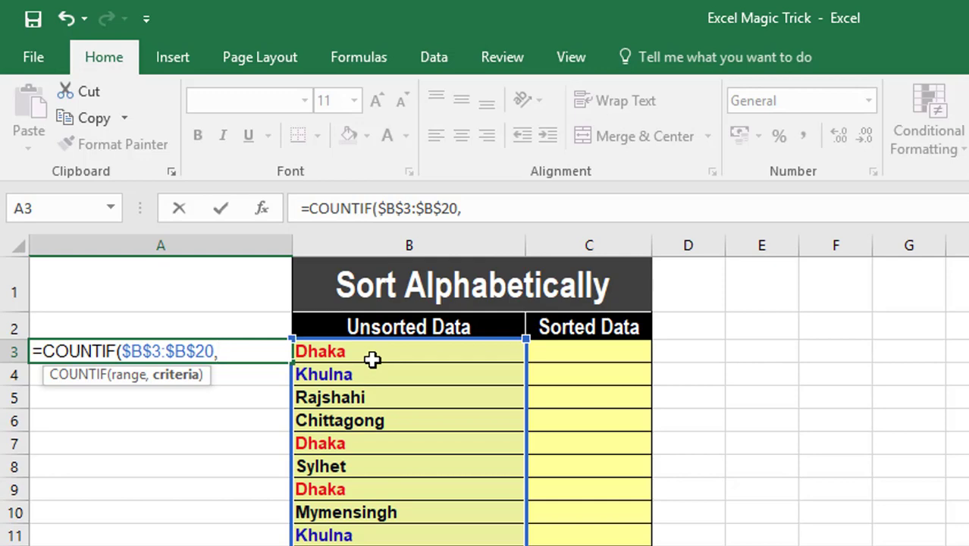
- Complete A3 as =COUNTIF($B$3:$B$20,"<"&B3), which returns 2 for Dhaka
type("\"<\"&")
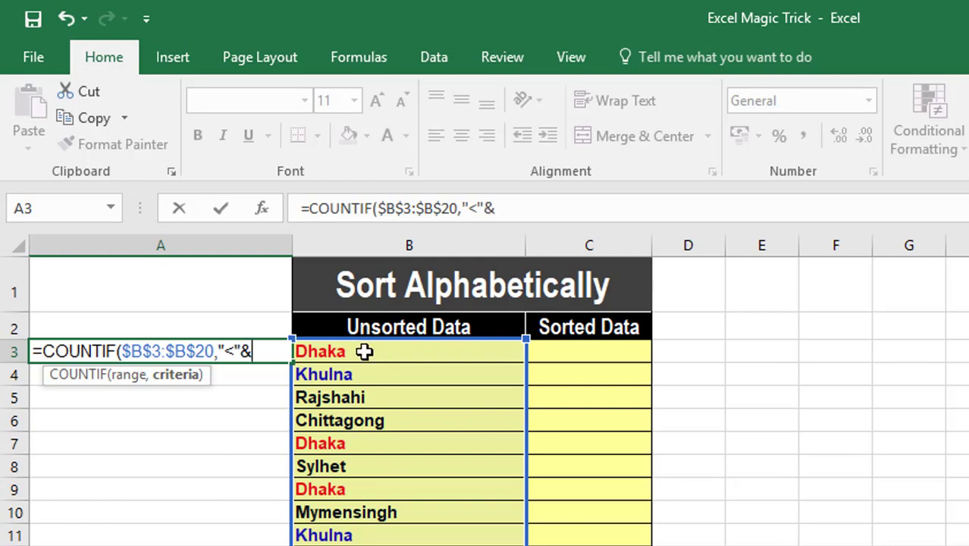
left_click(365, 351)
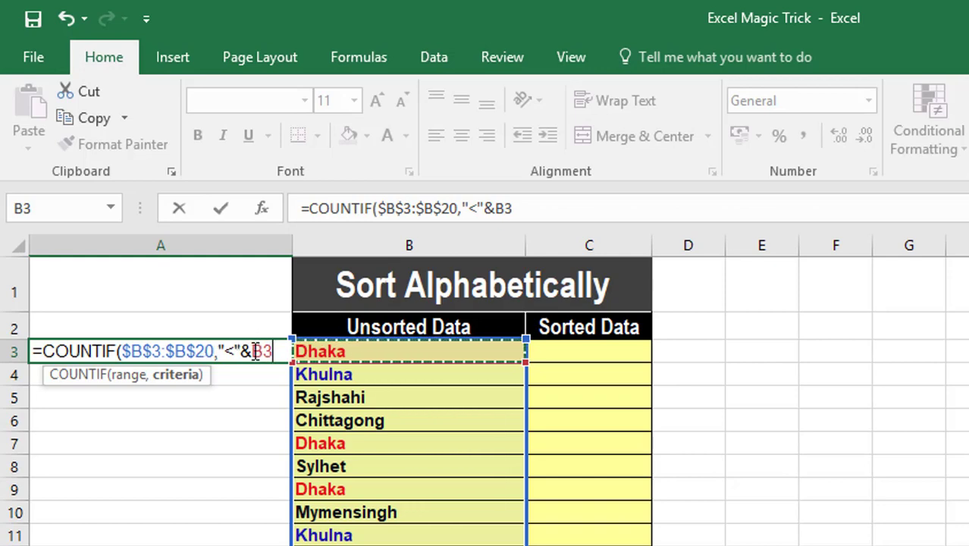
type(")")
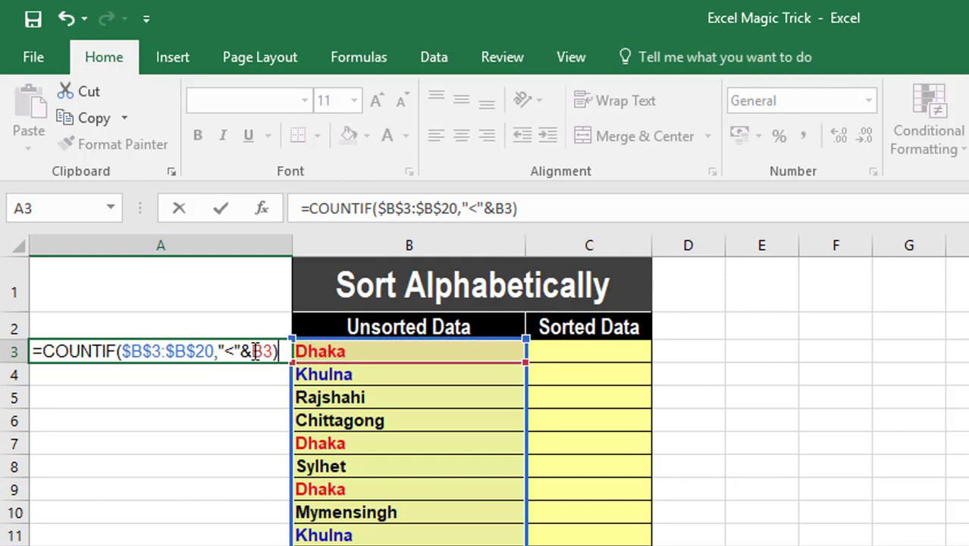
key("Return")
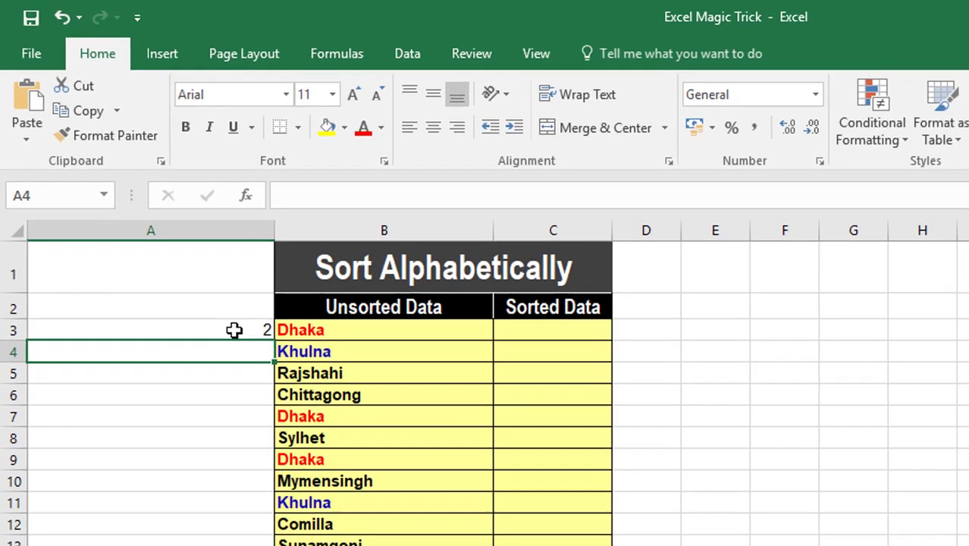
- Fill the A3 rank formula down to A20, spot-check A4 and A6, and widen column A
left_click(246, 352)
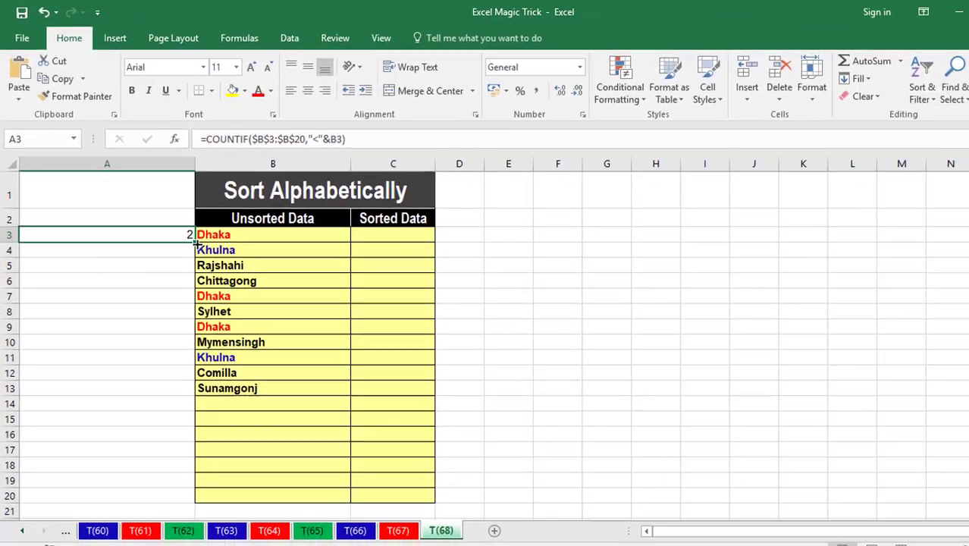
left_click_drag(213, 263, 195, 484)
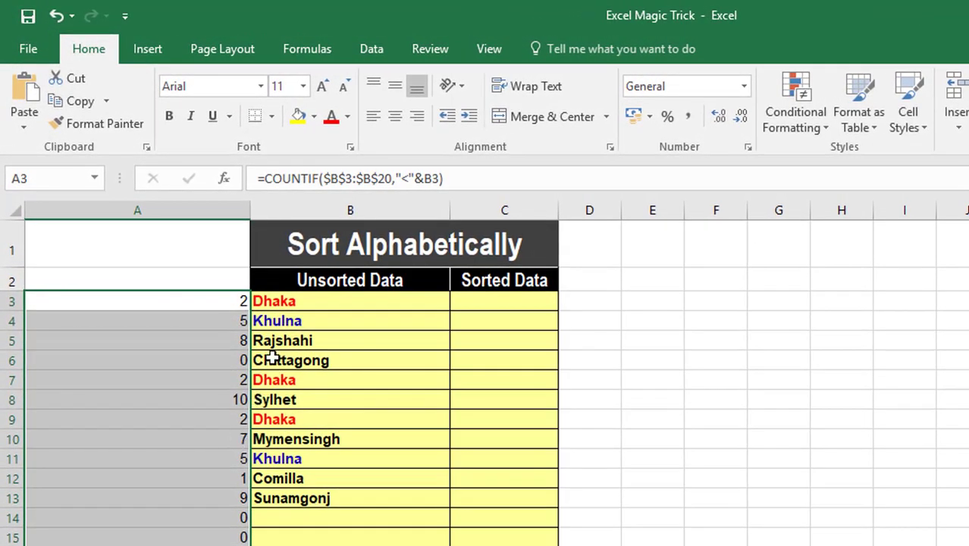
left_click(216, 361)
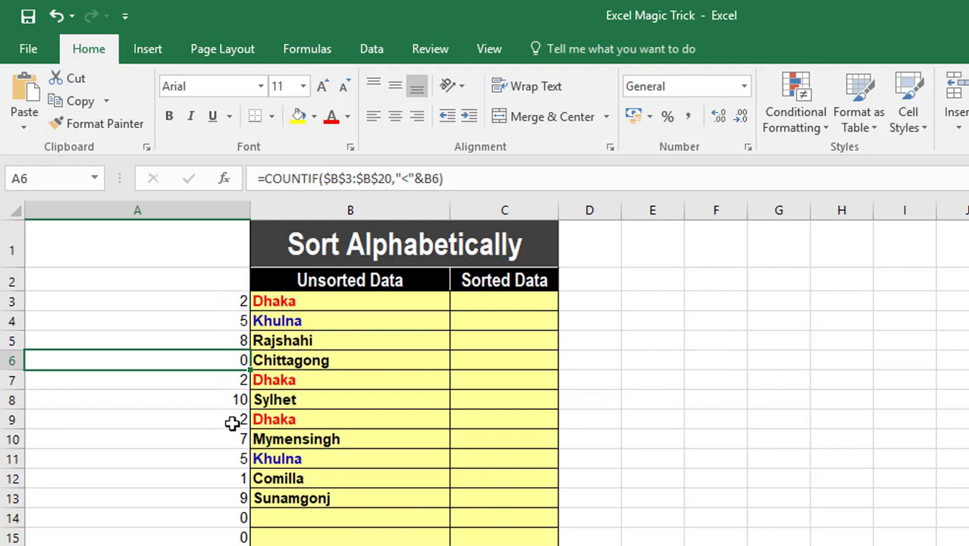
left_click(228, 321)
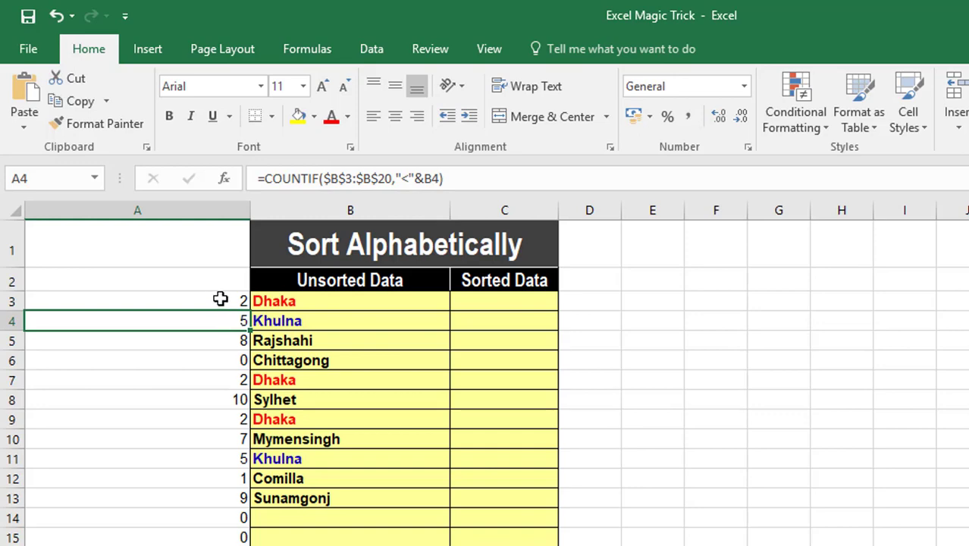
left_click(219, 300)
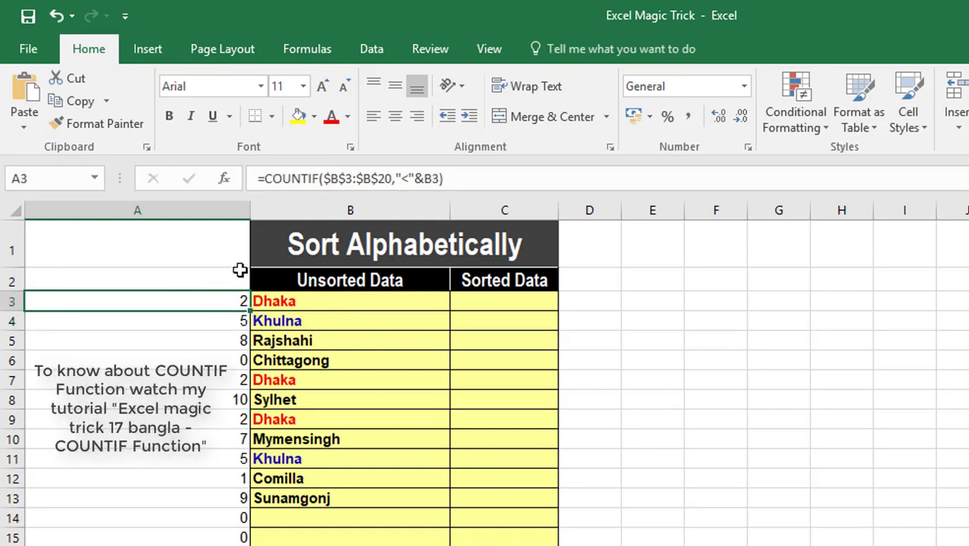
left_click_drag(250, 209, 452, 206)
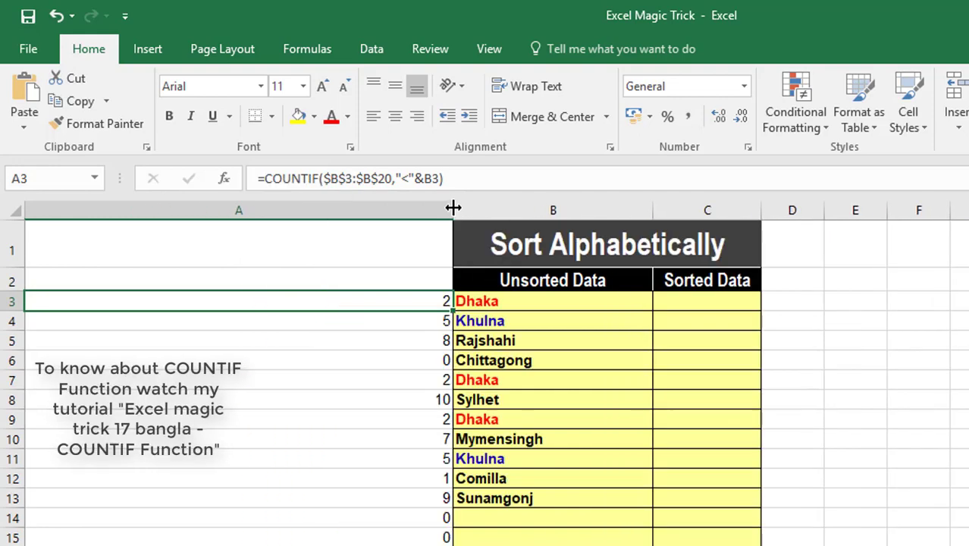
- Append a second term +COUNTIF($B$3:B3 to A3's formula, locking only the range start
double_click(377, 298)
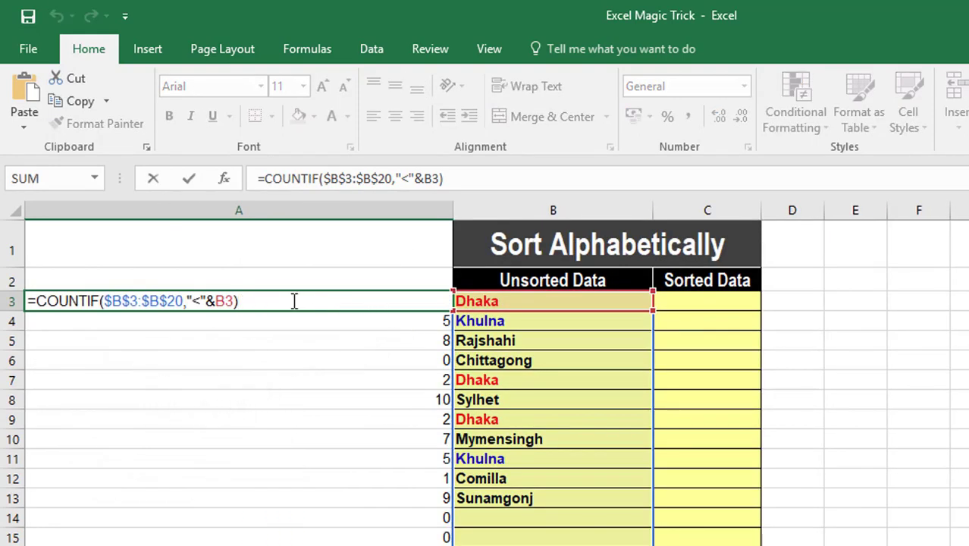
type("+counti")
key("Tab")
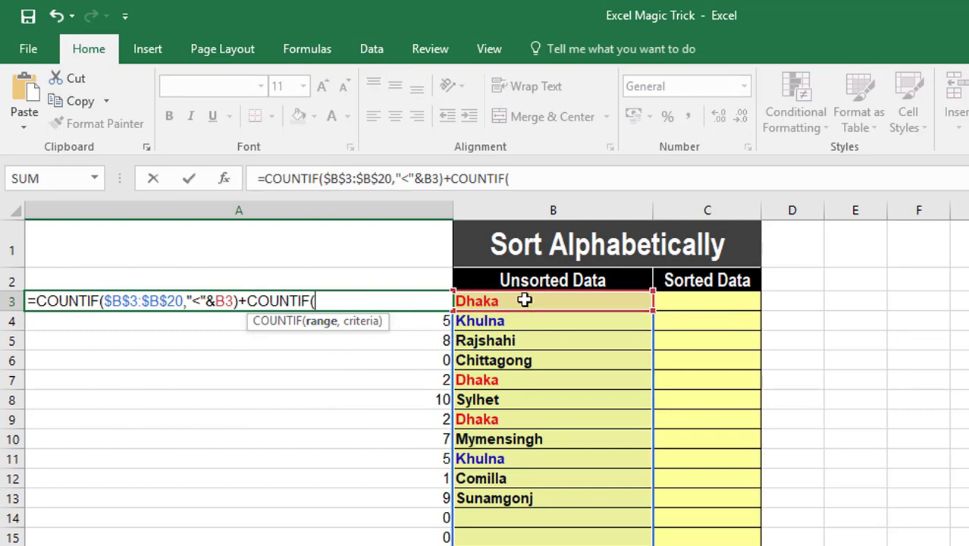
left_click(524, 301)
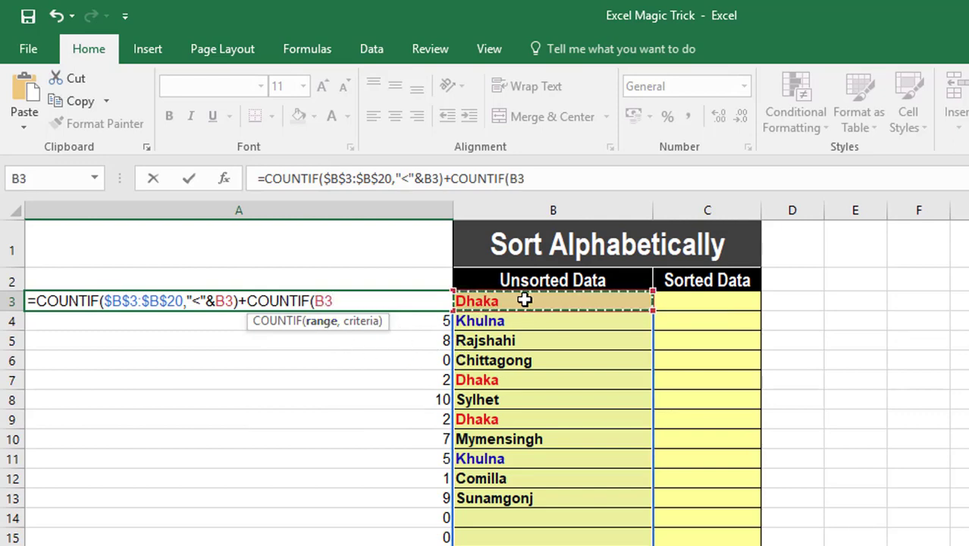
type(":")
left_click(524, 300)
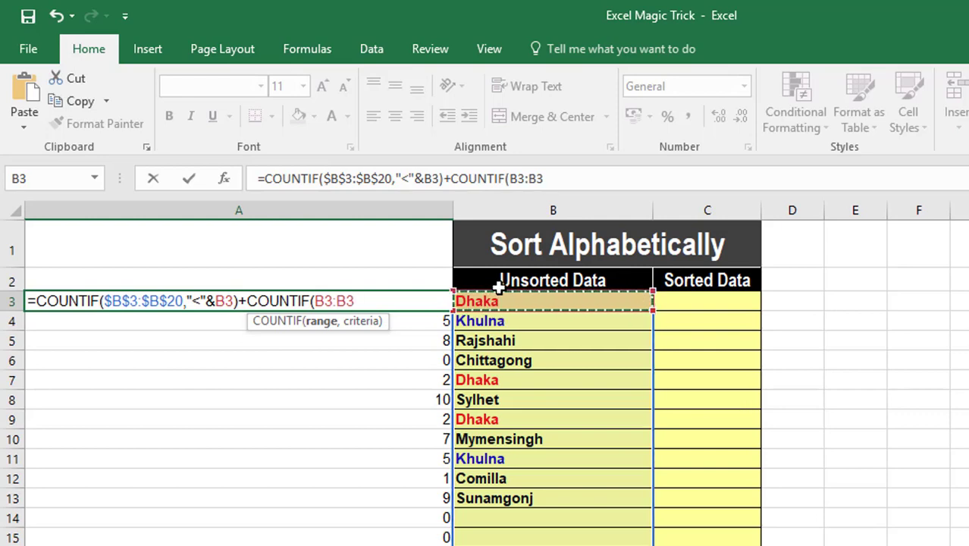
left_click(327, 301)
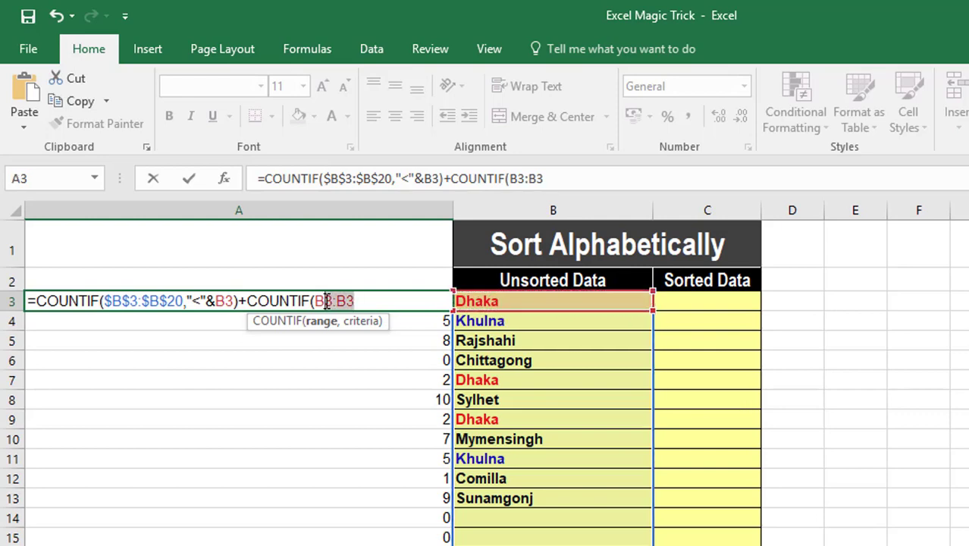
key("F4")
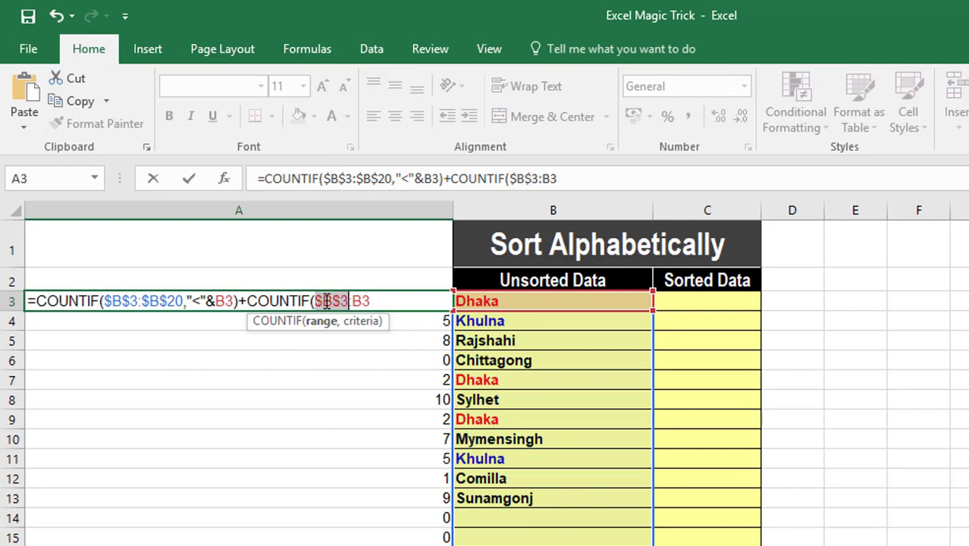
- Give the second COUNTIF the criteria B3 and commit, so Dhaka's rank becomes 3
left_click(384, 301)
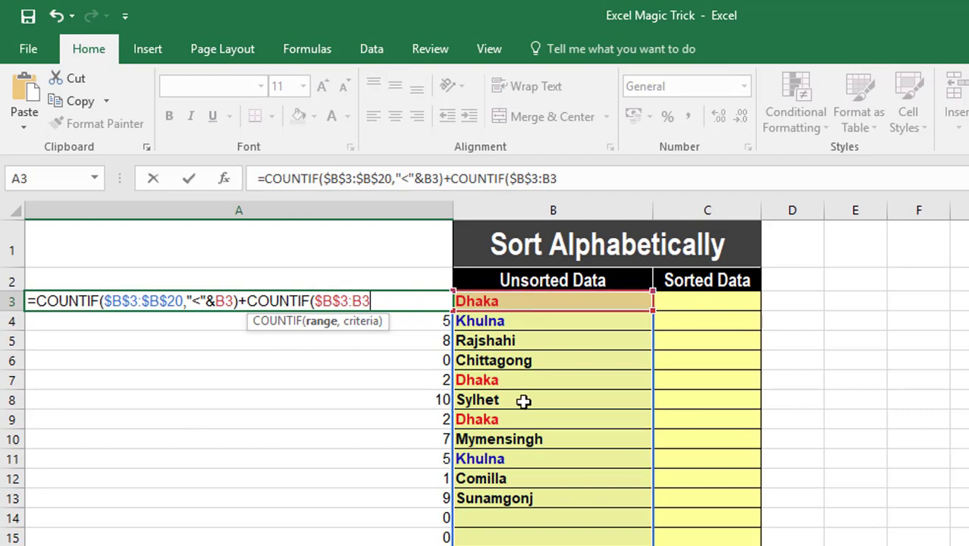
type(",")
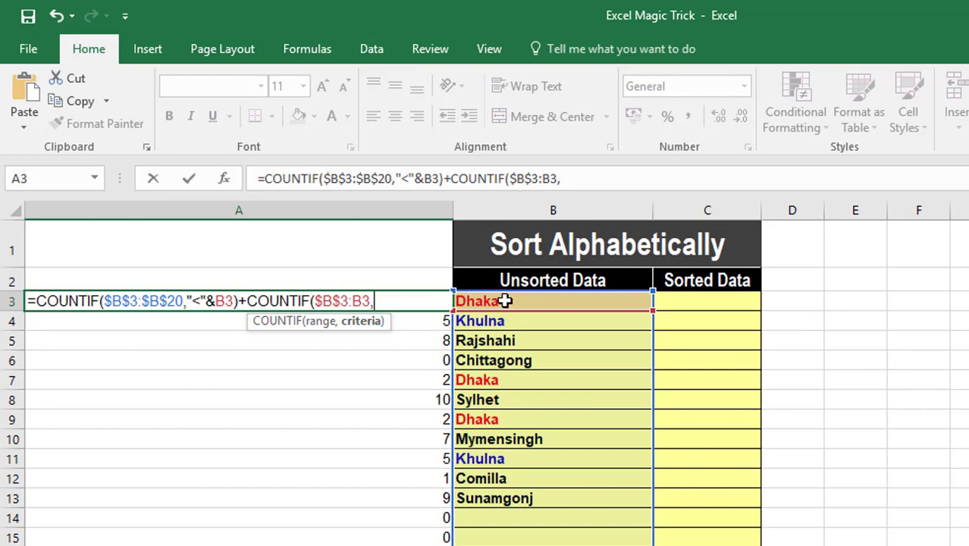
left_click(505, 301)
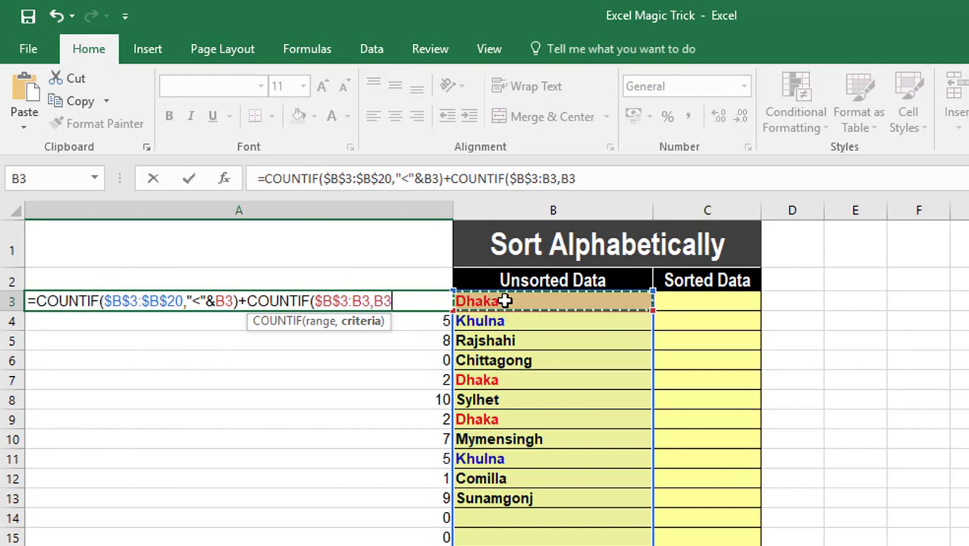
type(")")
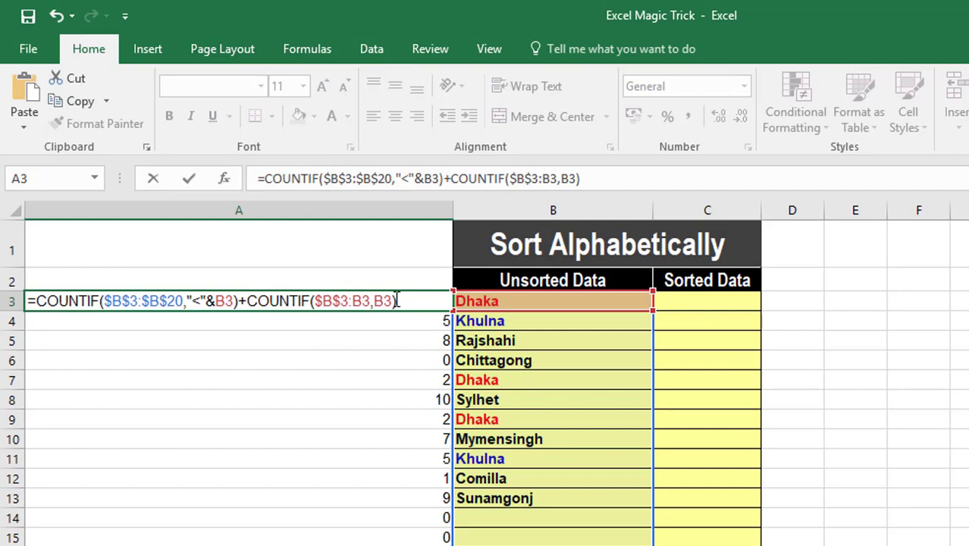
key("Return")
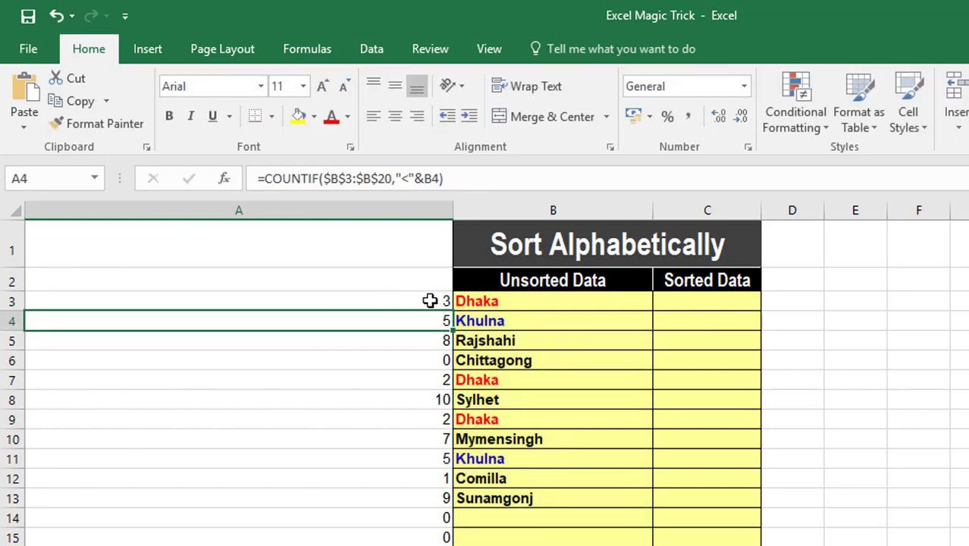
- Fill the two-COUNTIF rank formula from A3 into A4:A7, giving Chittagong 1 and the second Dhaka 4
left_click(433, 301)
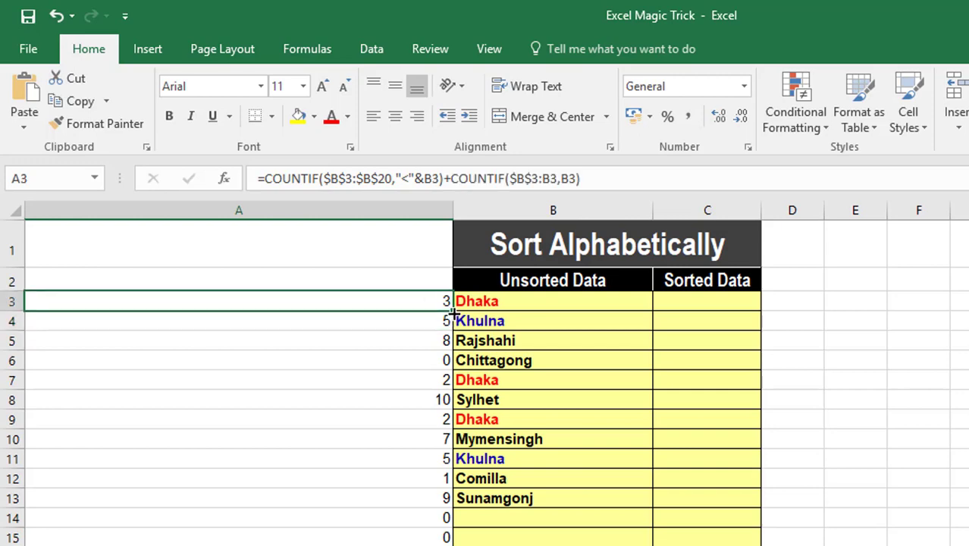
left_click_drag(453, 311, 453, 325)
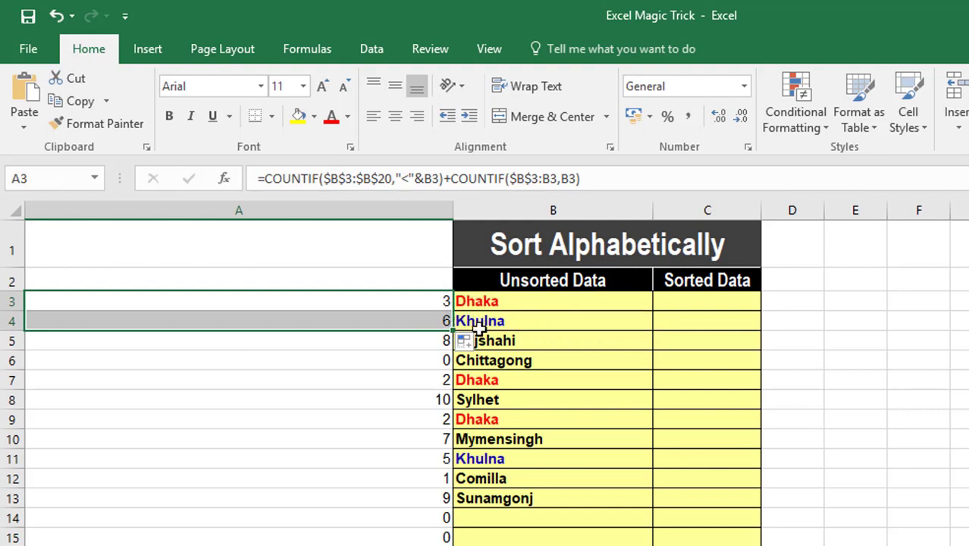
left_click_drag(452, 334, 454, 365)
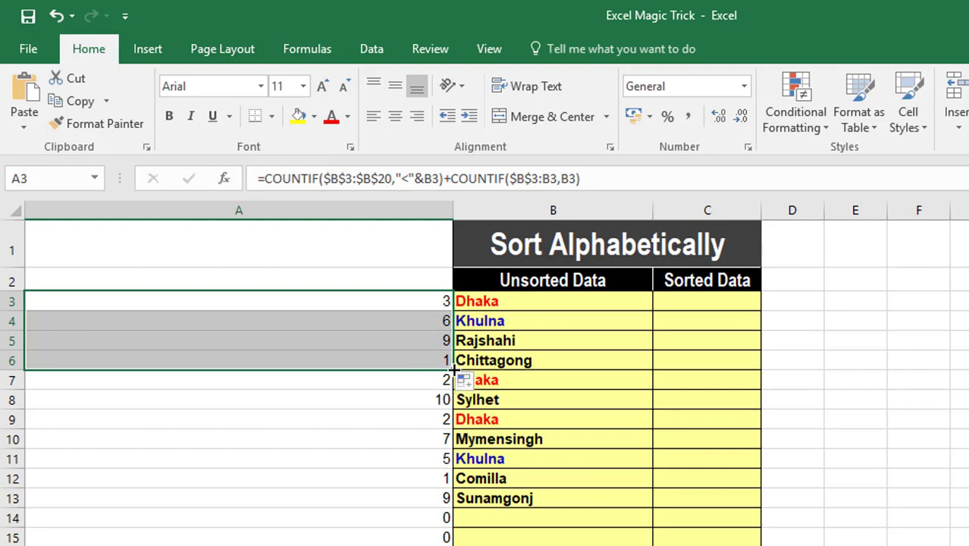
left_click_drag(453, 371, 453, 386)
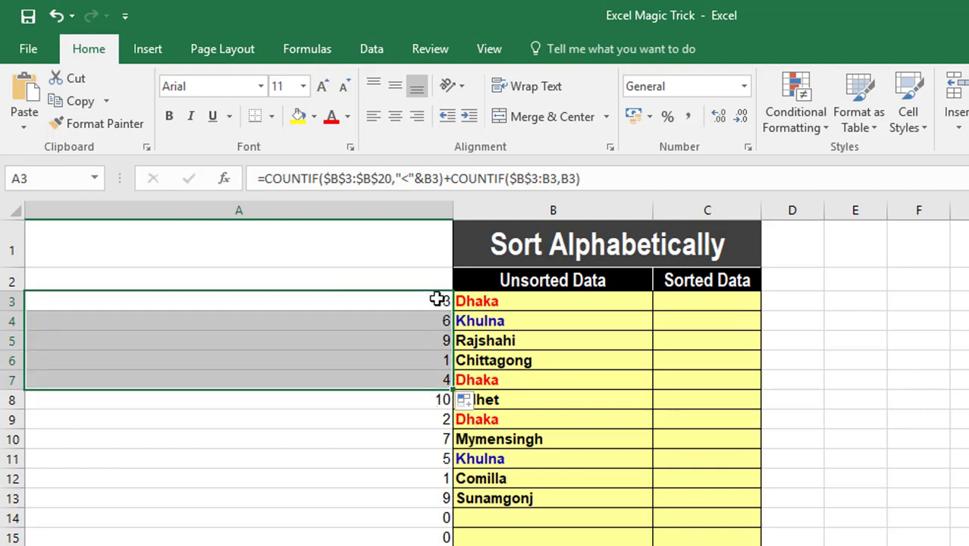
left_click(442, 383)
double_click(439, 381)
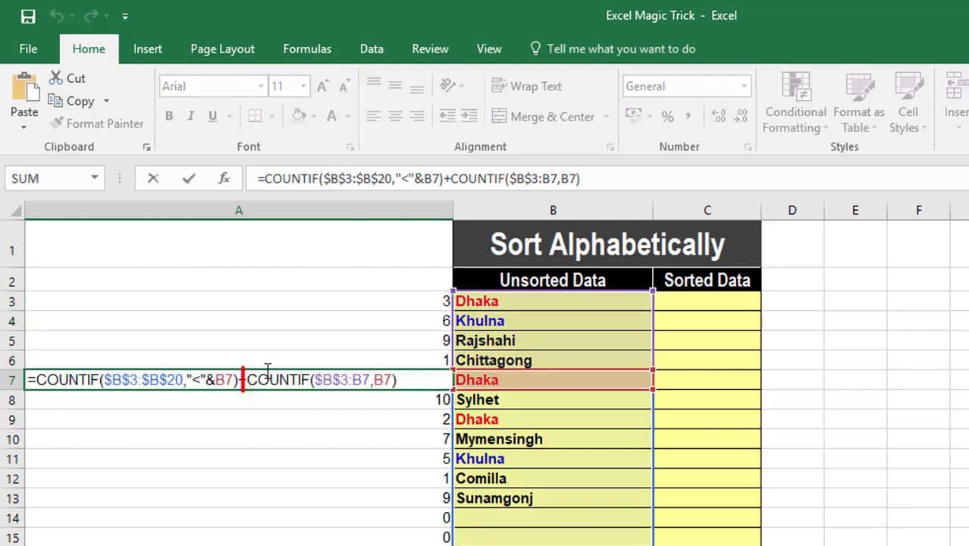
left_click_drag(248, 379, 404, 380)
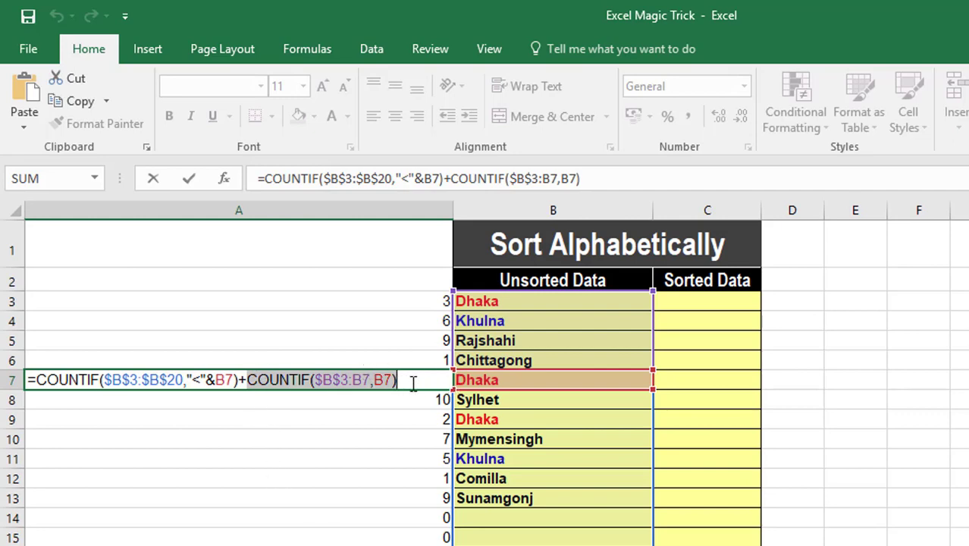
key("Return")
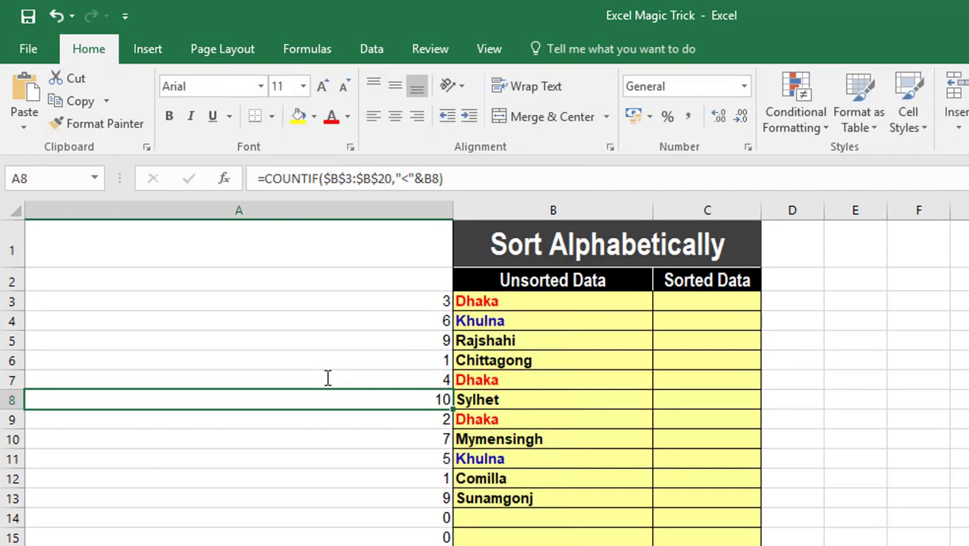
left_click(432, 381)
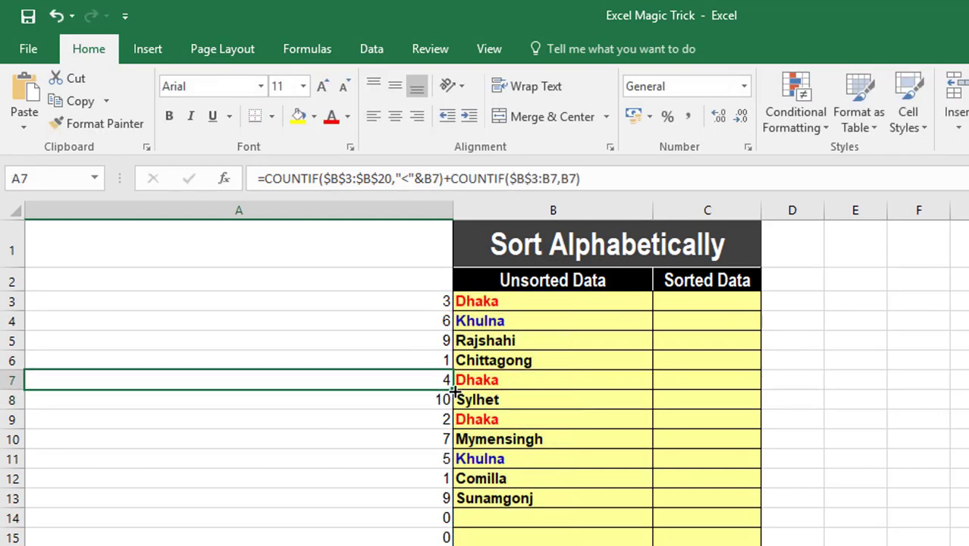
- Extend the rank formula through A20 so every city gets a unique rank 1–11
left_click_drag(452, 388, 454, 428)
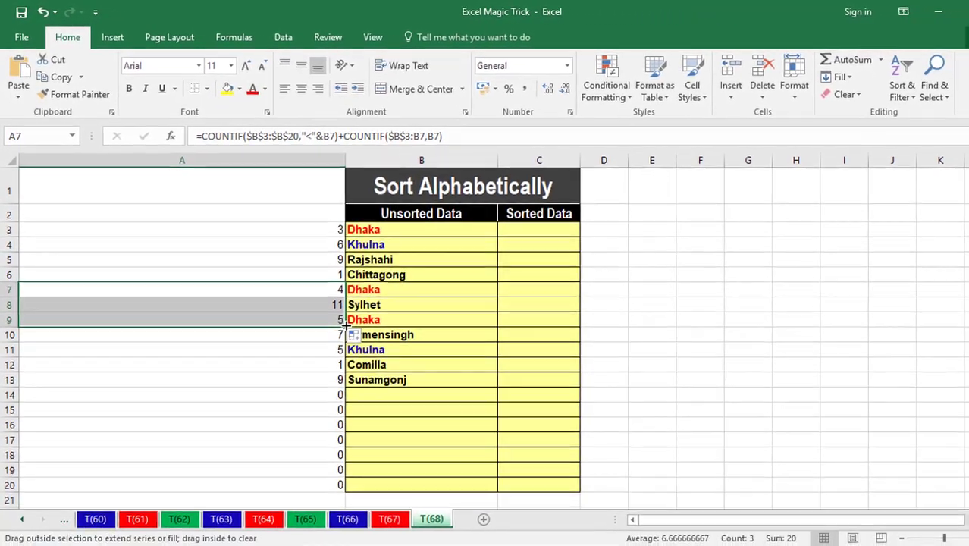
double_click(375, 354)
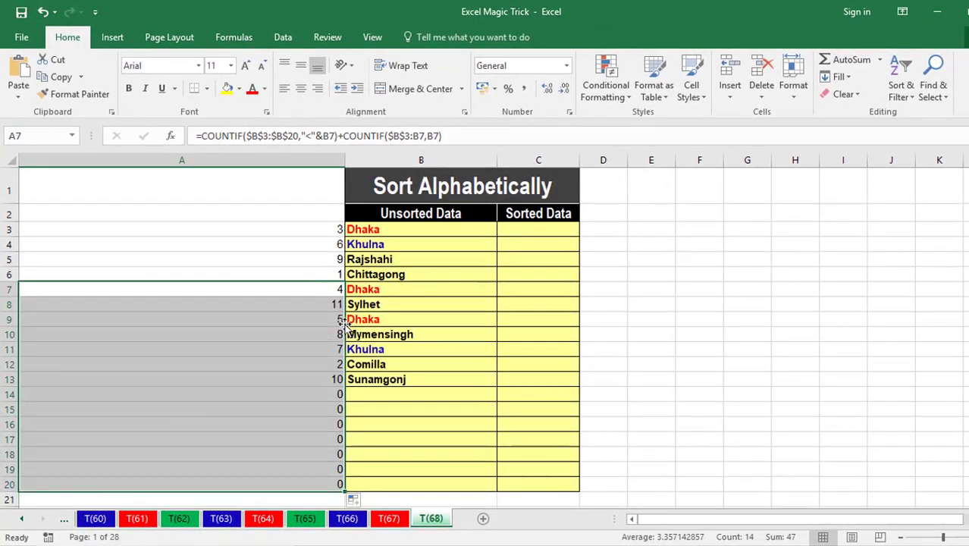
left_click(331, 231)
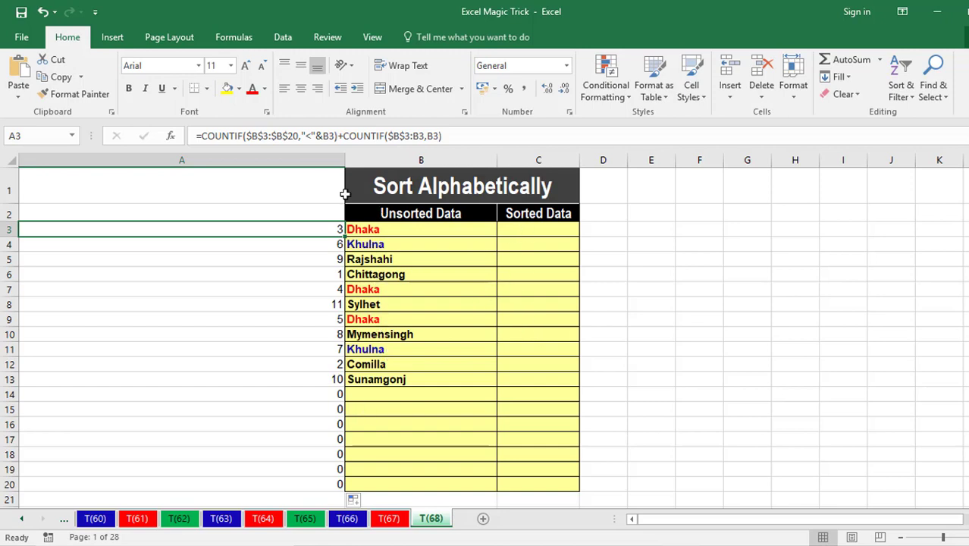
- Narrow column A to width 3.29 and start =VLOOKUP( in C3 under Sorted Data
left_click_drag(346, 159, 62, 159)
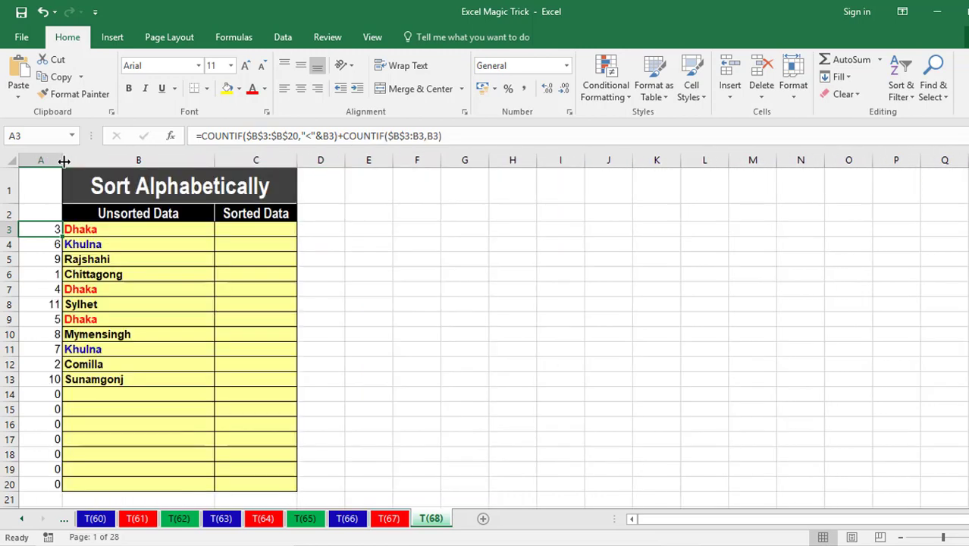
left_click(264, 228)
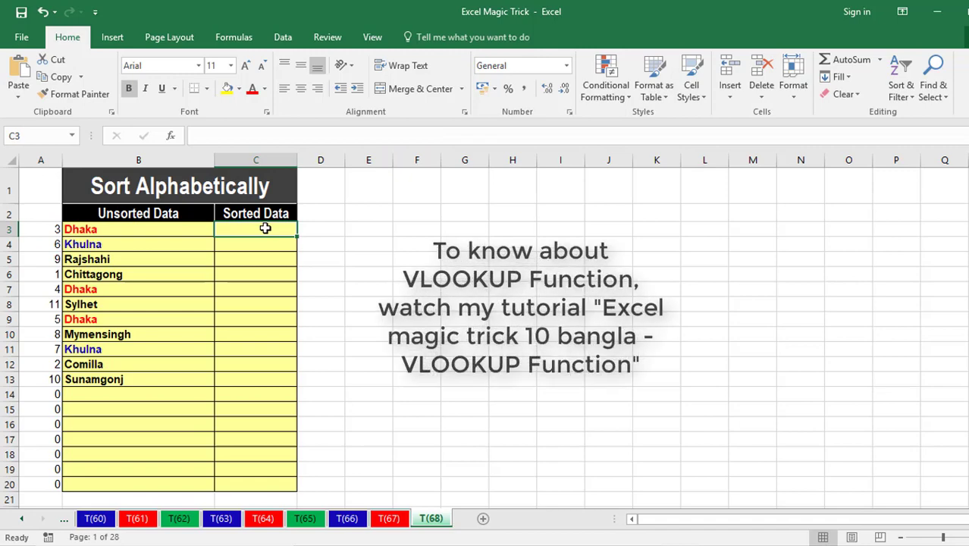
type("=v")
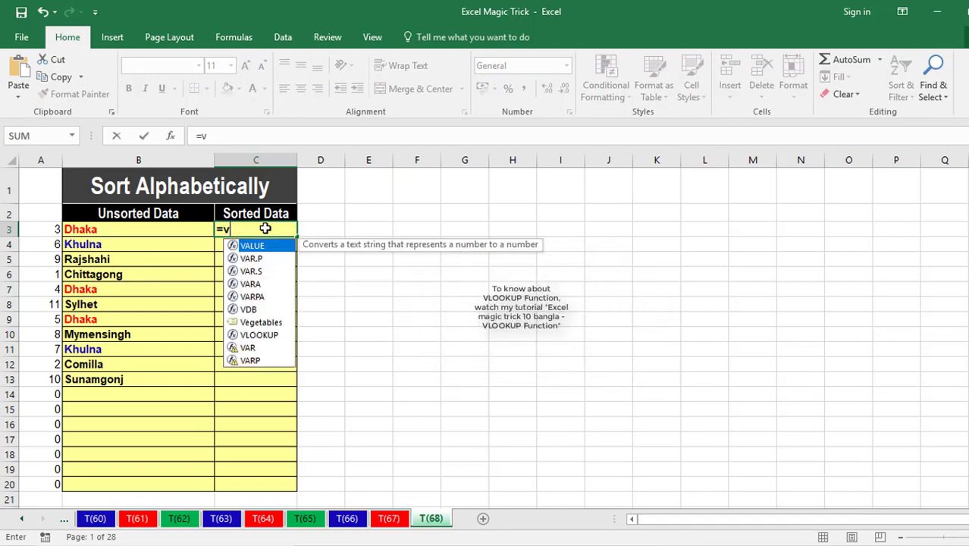
type("loo")
key("Tab")
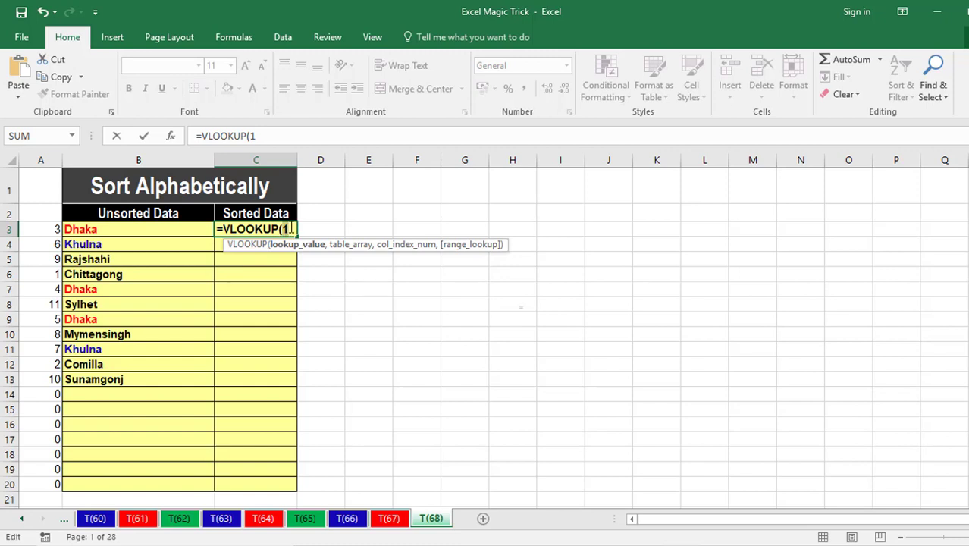
- Make ROWS($C$3:C3) the lookup value of C3's VLOOKUP, followed by a comma
type("Ro")
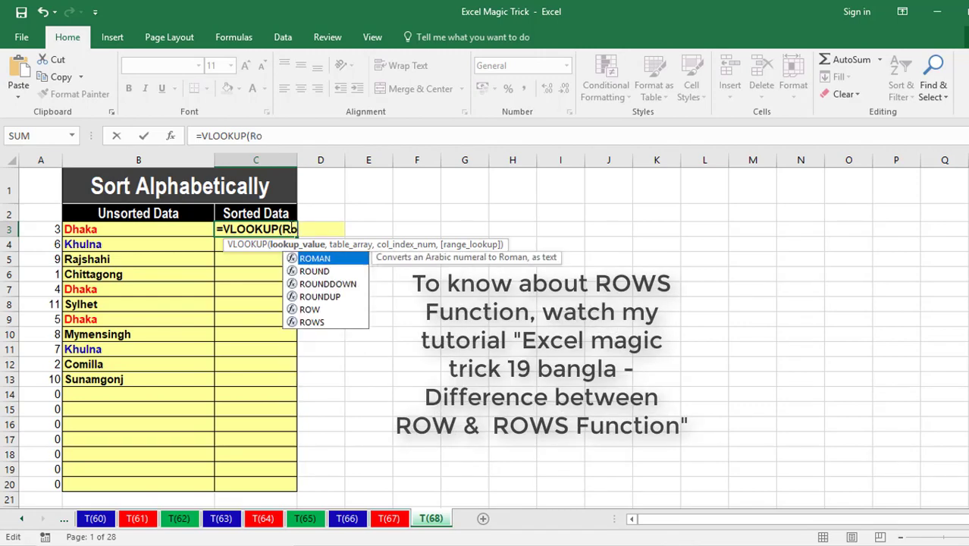
type("ws")
key("Tab")
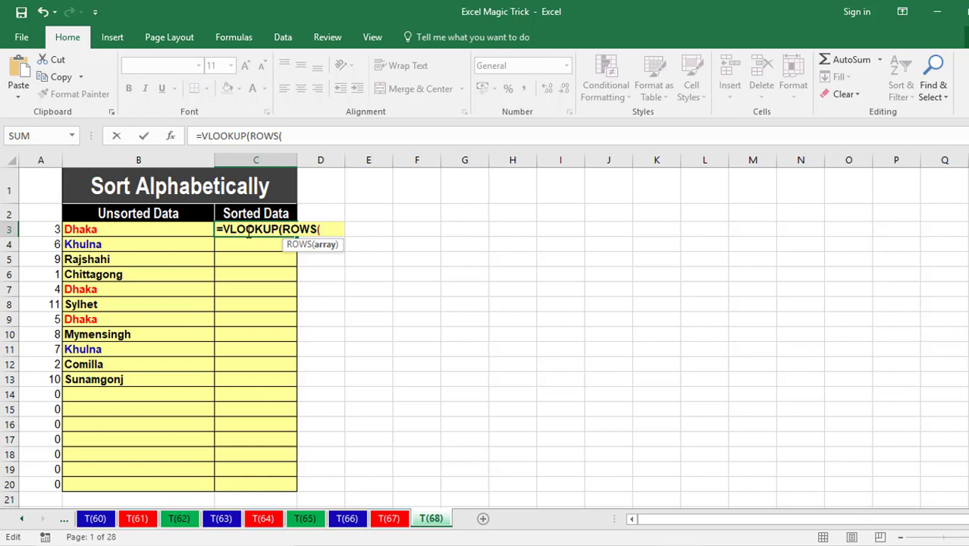
type("C3:C3")
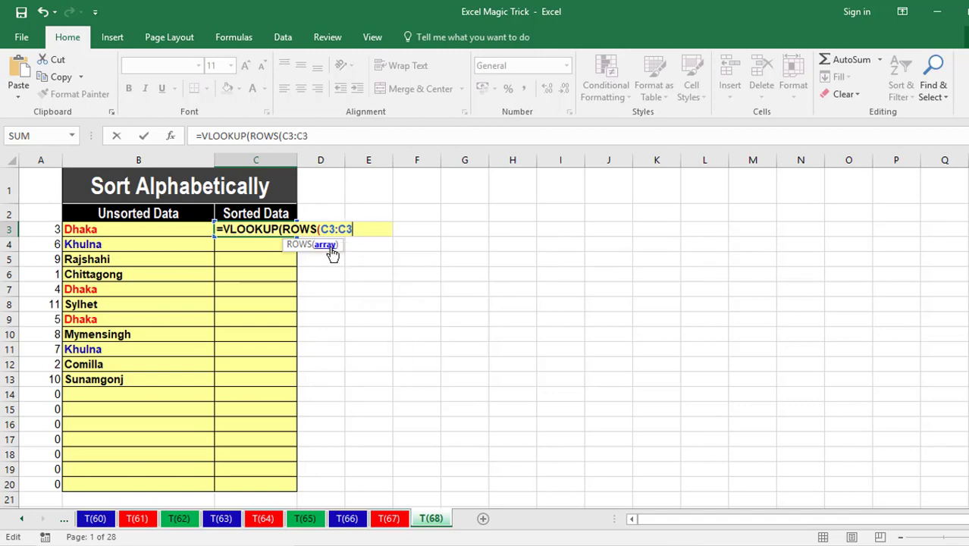
left_click(330, 229)
key("F4")
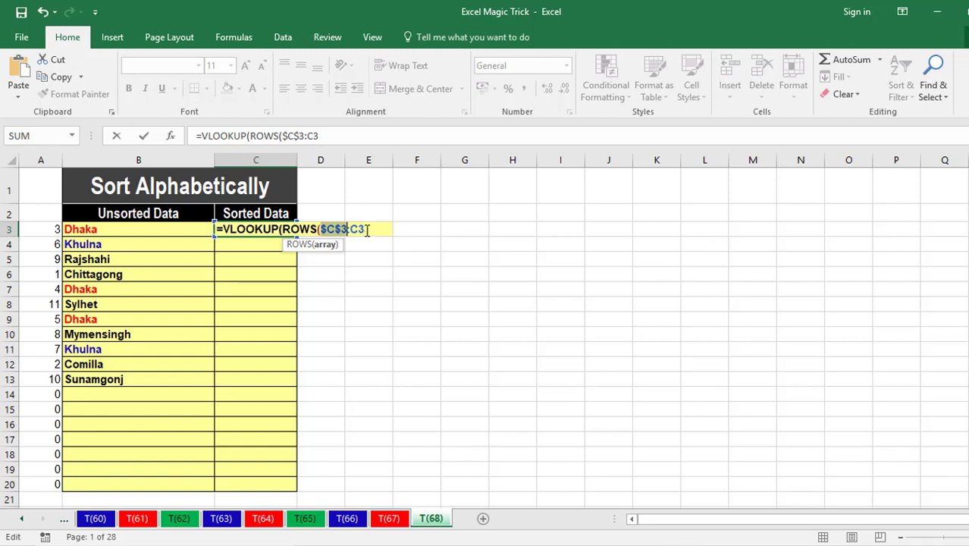
left_click(365, 228)
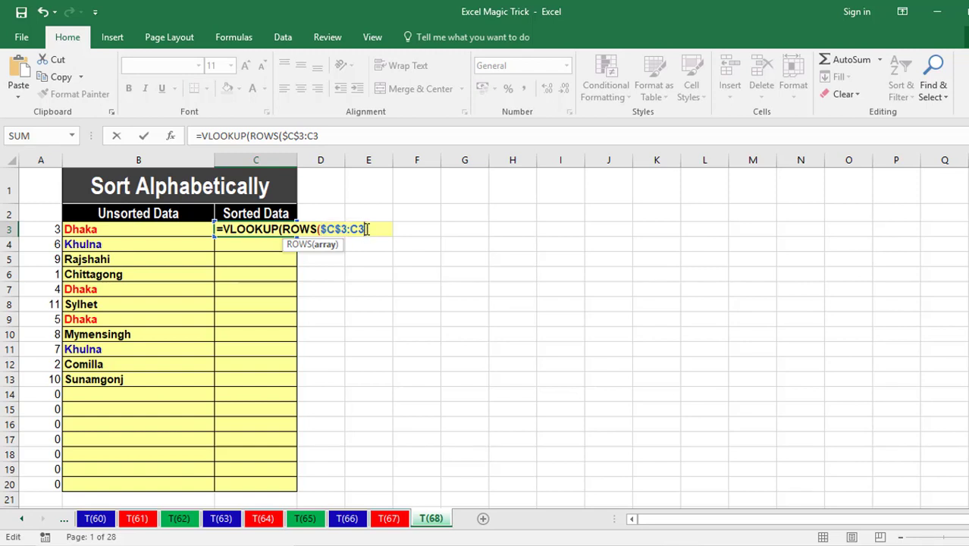
type(")")
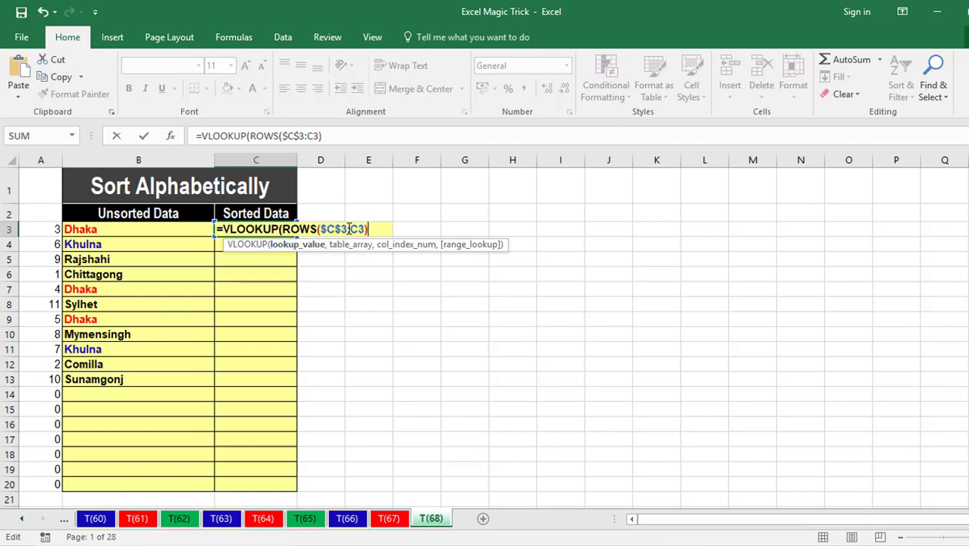
type(",")
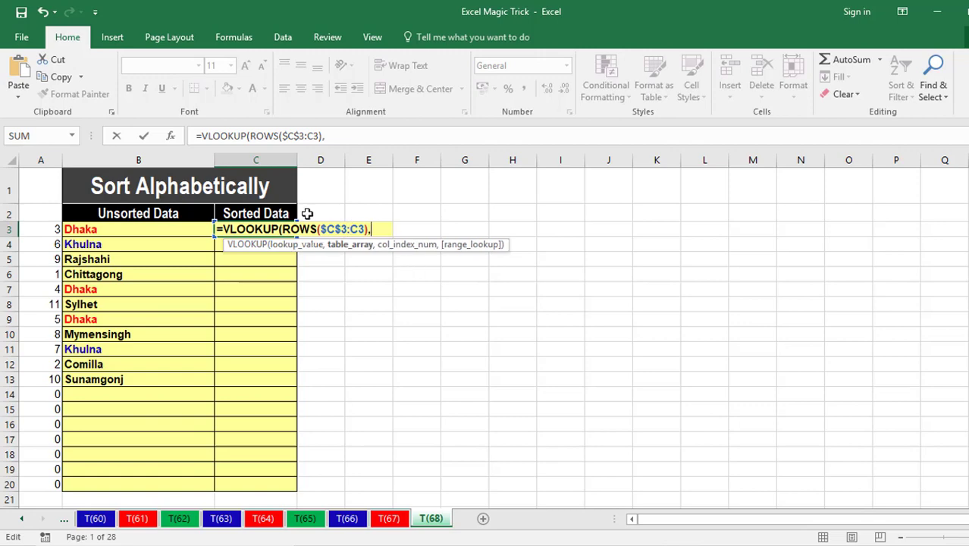
- Add the table $A$3:$B$20, column index 2 and FALSE exact match to C3's VLOOKUP
left_click_drag(38, 229, 115, 484)
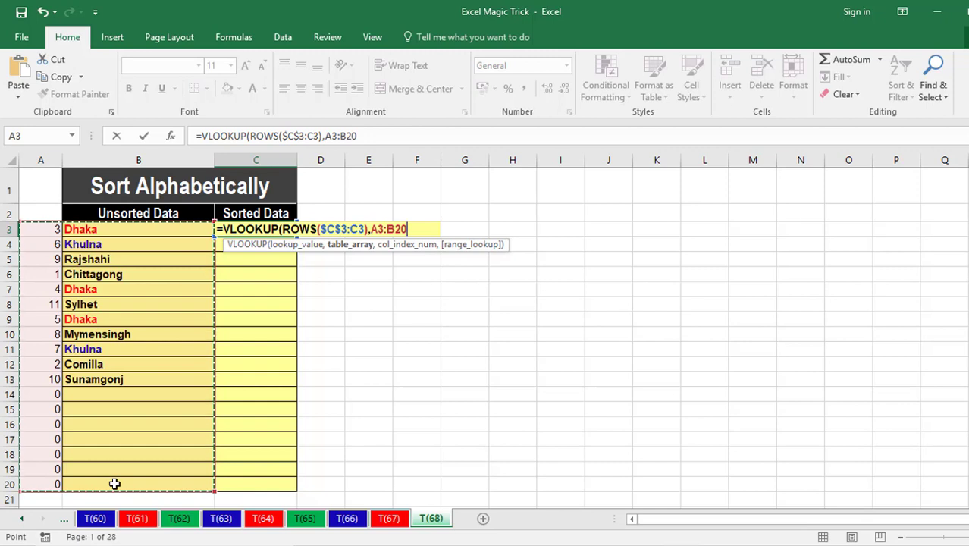
key("F4")
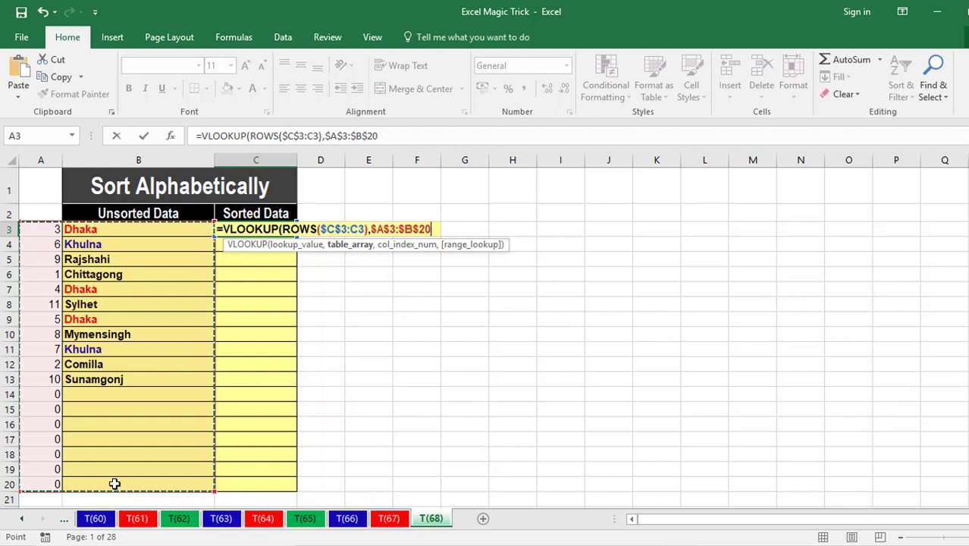
type(",")
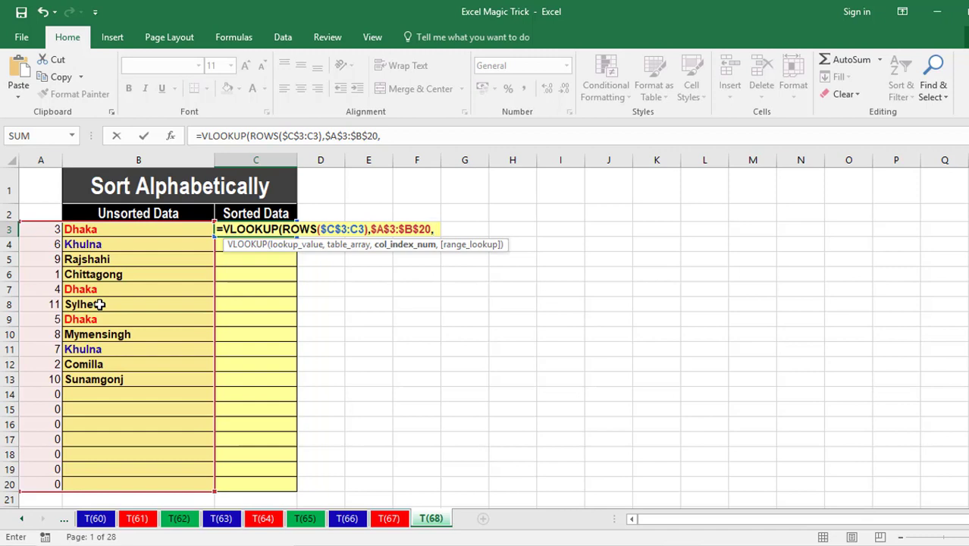
type("2,")
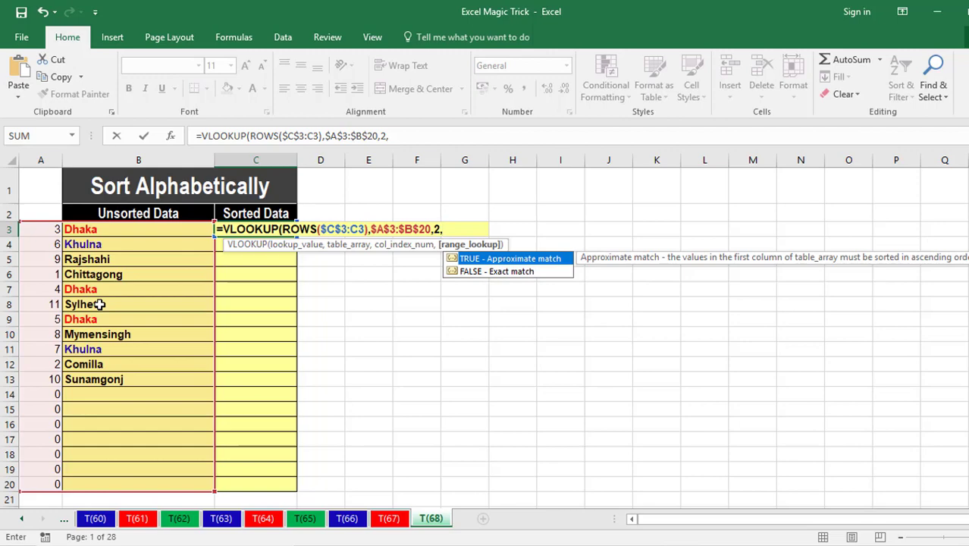
key("Down")
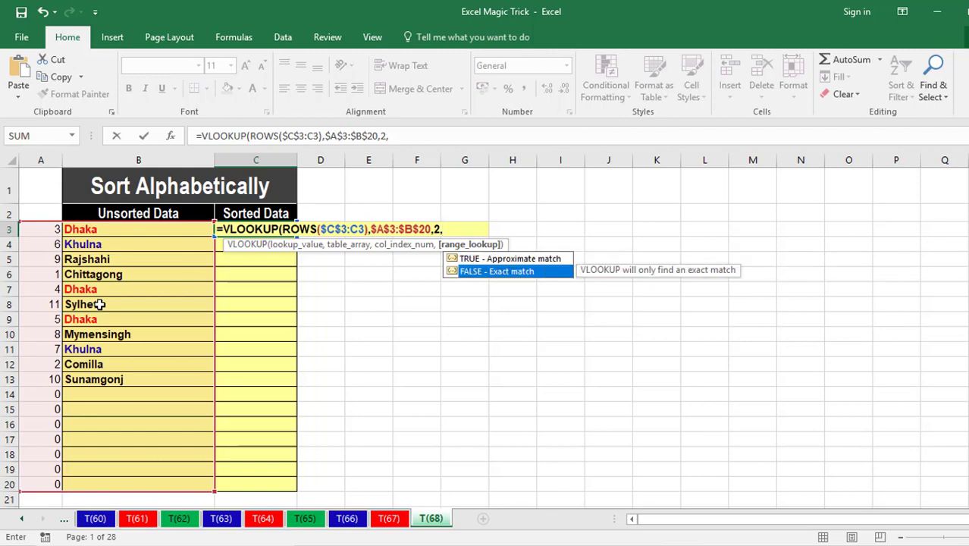
key("Tab")
- Close and commit the C3 VLOOKUP, then fill it down to C20 to list cities alphabetically
type(")")
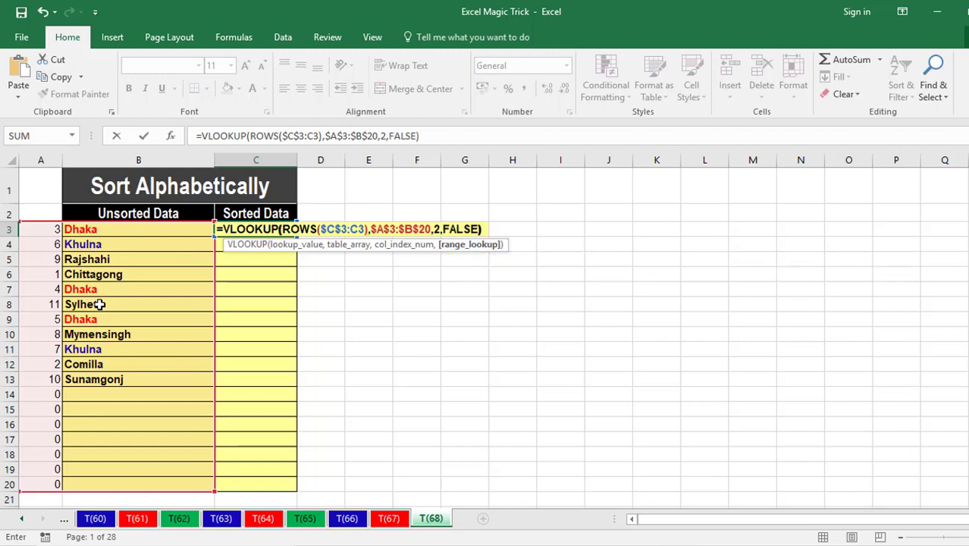
key("Return")
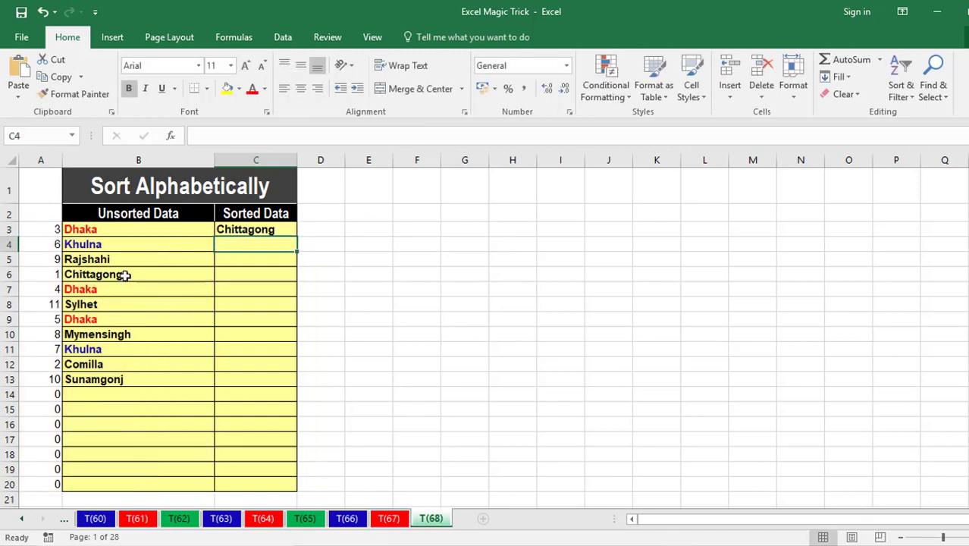
left_click(277, 231)
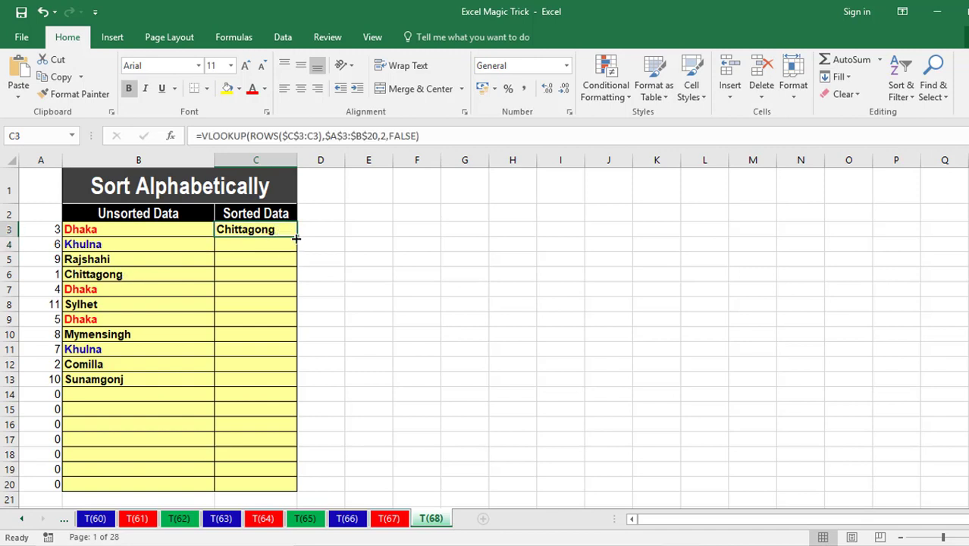
left_click_drag(295, 238, 295, 489)
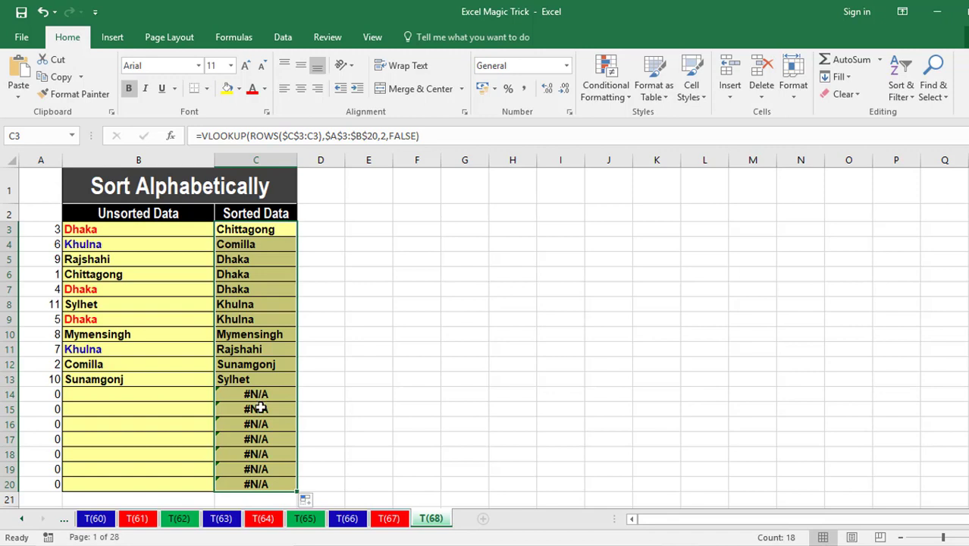
- Wrap C3's VLOOKUP in IFERROR(...,"") and fill it down to C20 so empty rows show blank
double_click(225, 228)
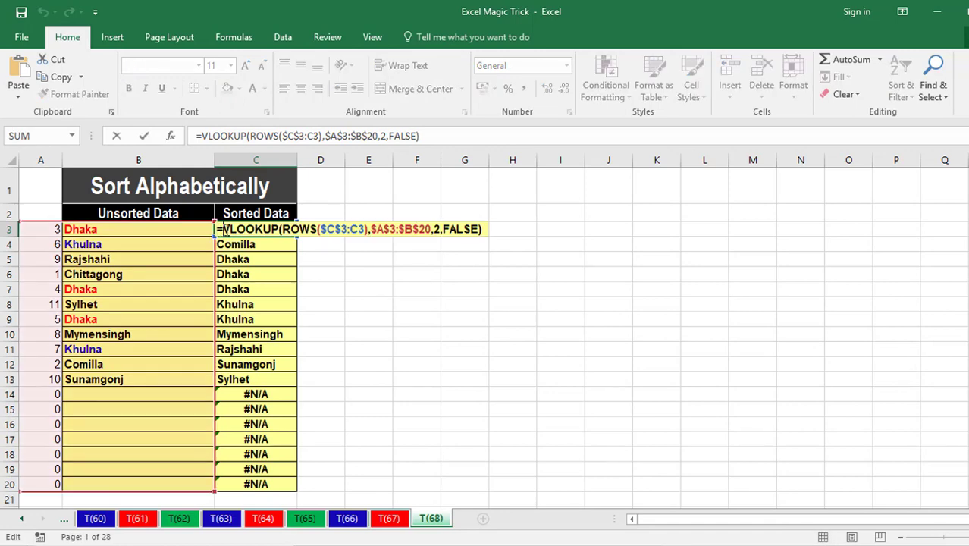
type("IFERROR(")
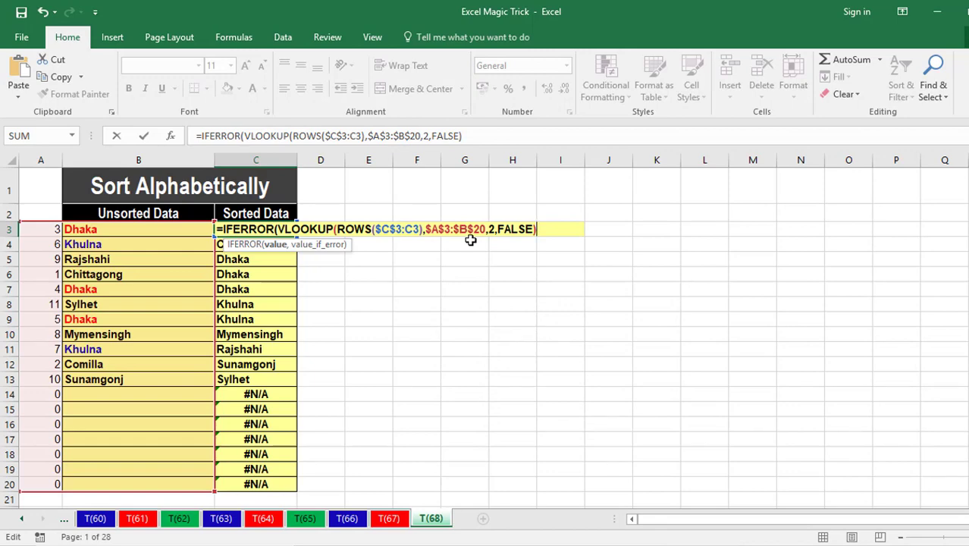
type(",")
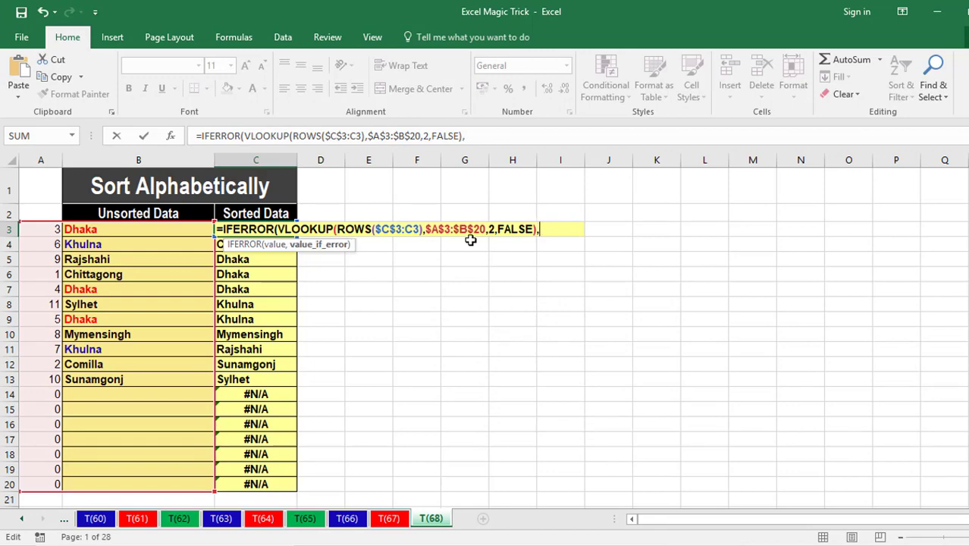
type("\"\")")
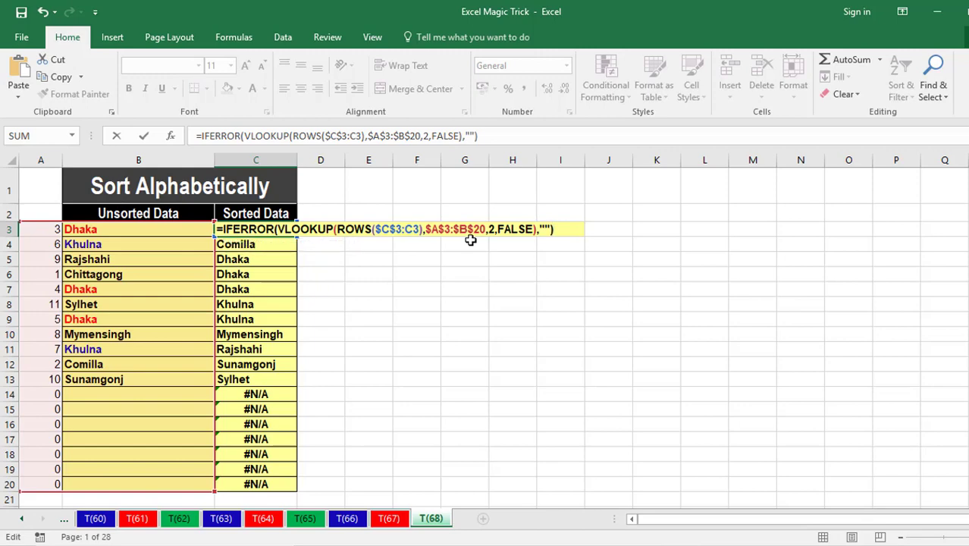
key("Return")
left_click(255, 228)
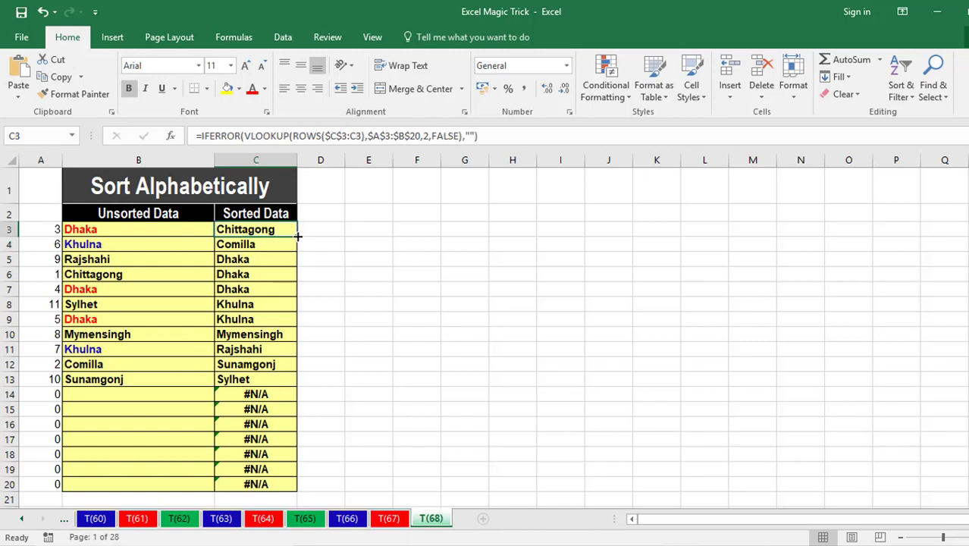
double_click(297, 237)
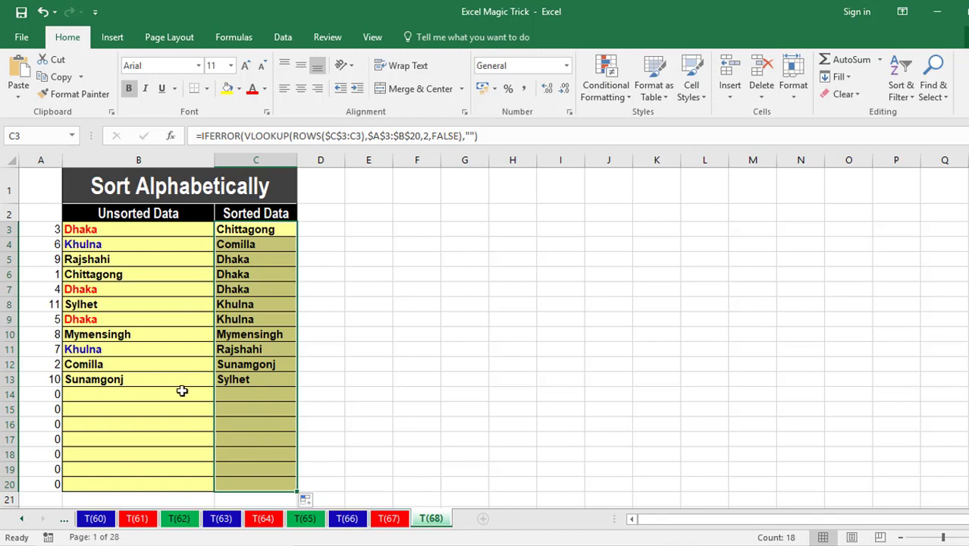
- Enter Faridpur in B14 so it sorts between Dhaka and Khulna in Sorted Data
left_click(132, 394)
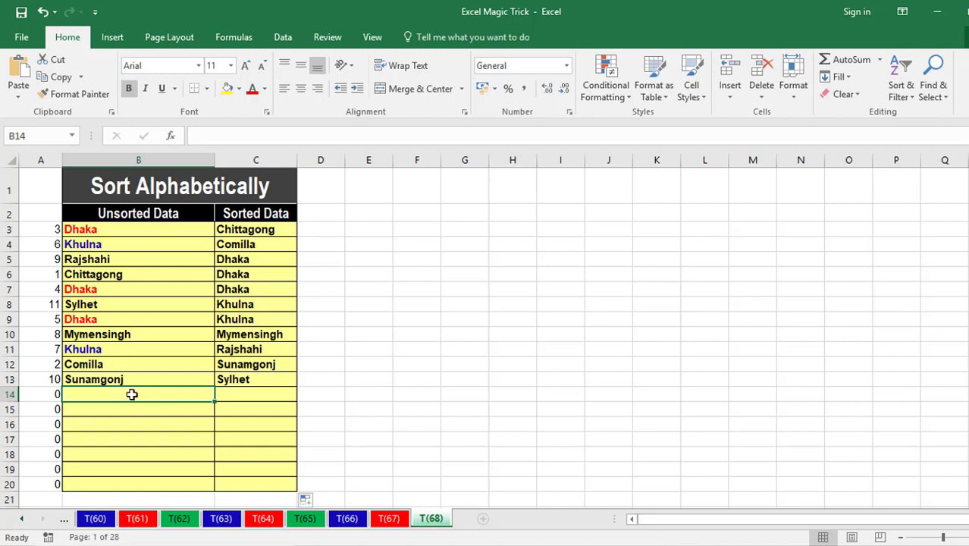
type("Faridpur")
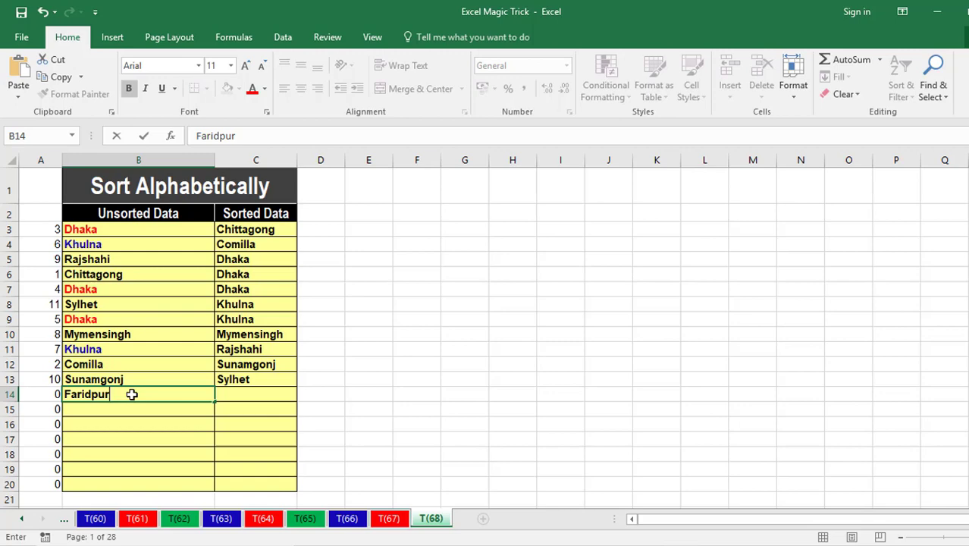
key("Return")
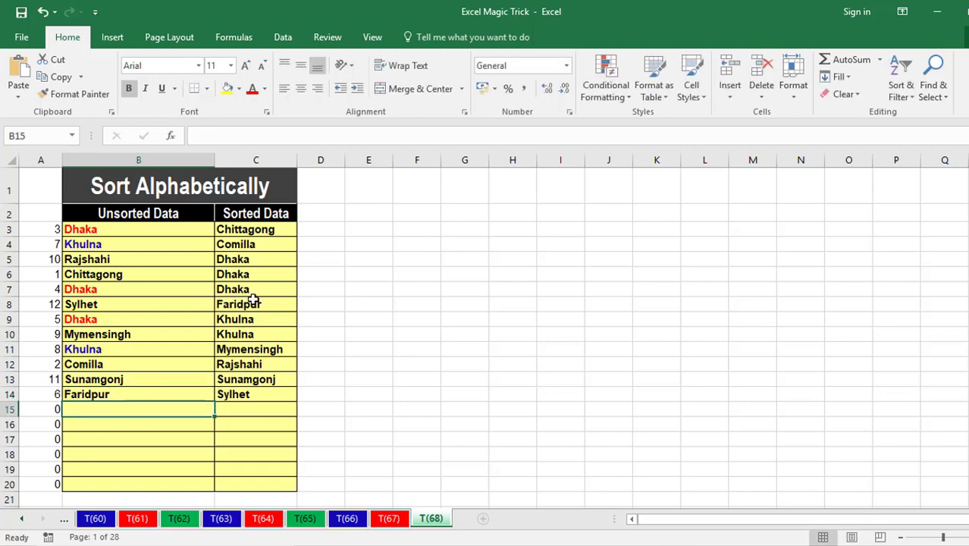